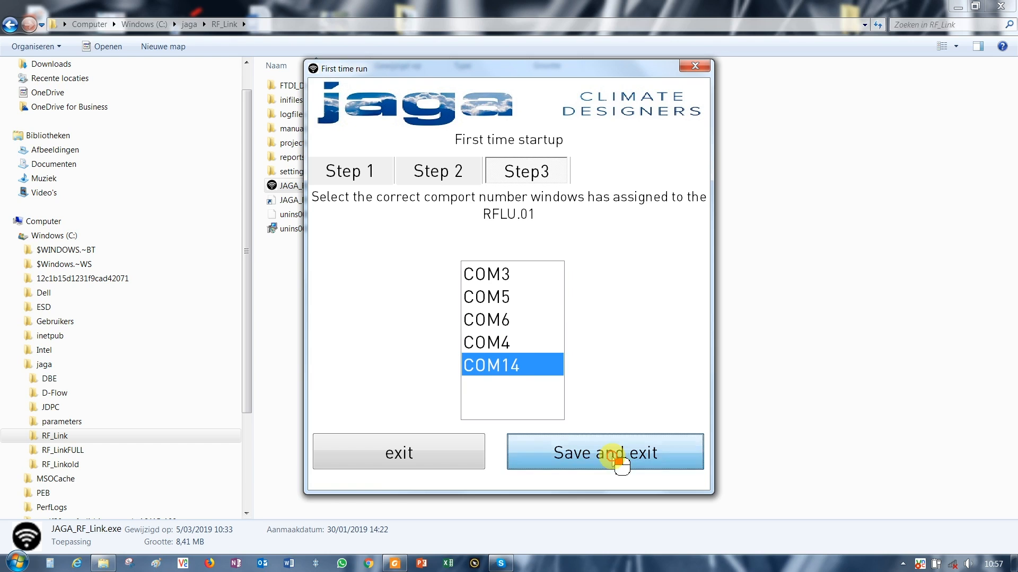
Save COM14 as the comport for the RFLU.01, acknowledge the changed settings, and switch to the Jaga RF-Link main window
{"action": "left_click", "coordinate": [613, 460]}
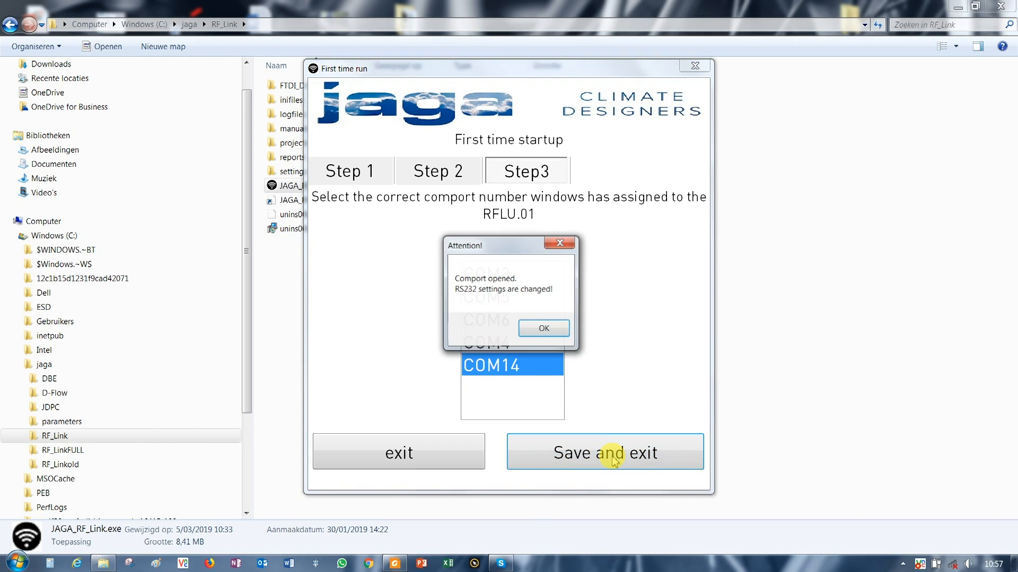
{"action": "left_click", "coordinate": [550, 333]}
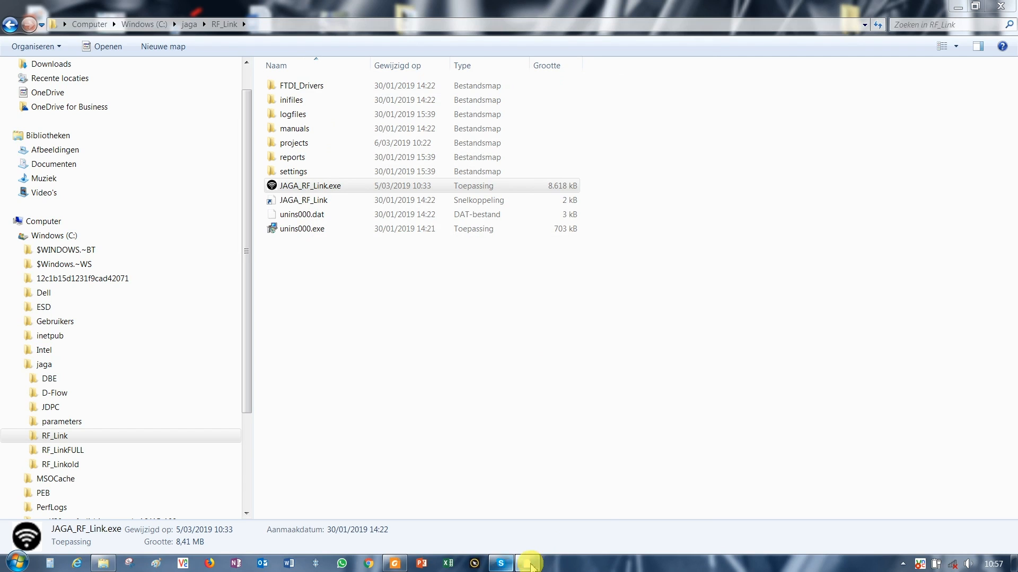
{"action": "mouse_move", "coordinate": [529, 567]}
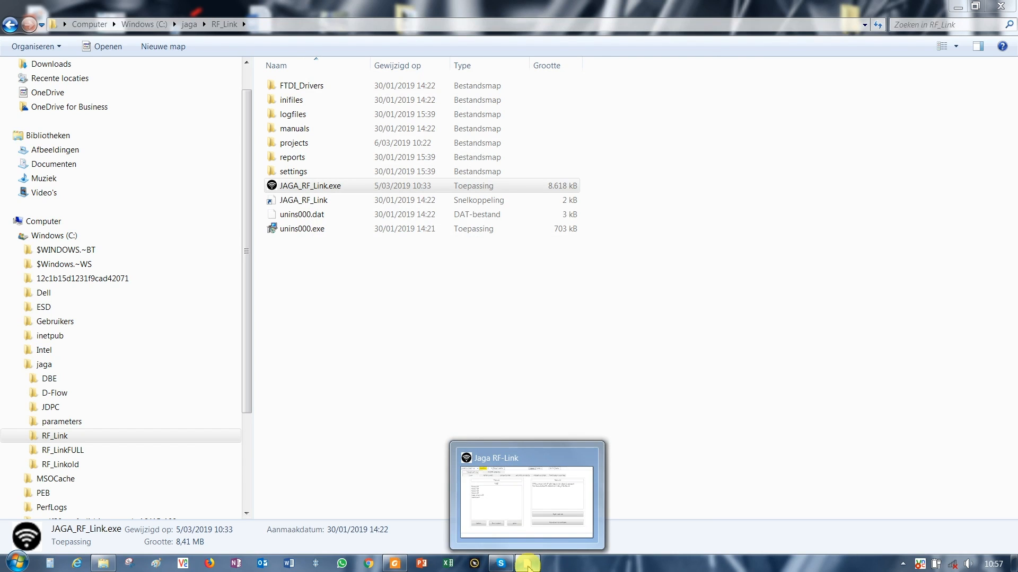
{"action": "left_click", "coordinate": [529, 566]}
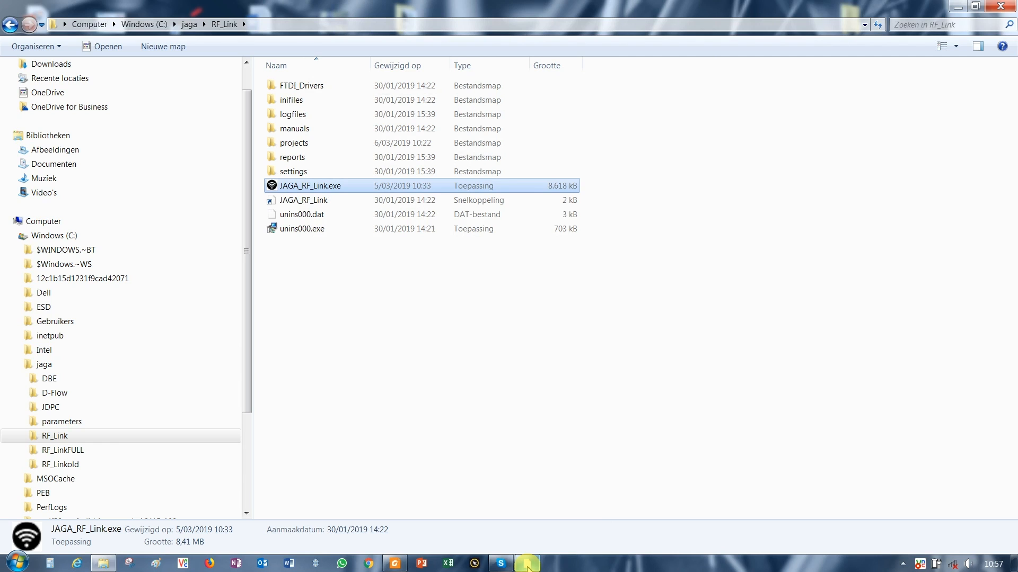
{"action": "left_click", "coordinate": [528, 566]}
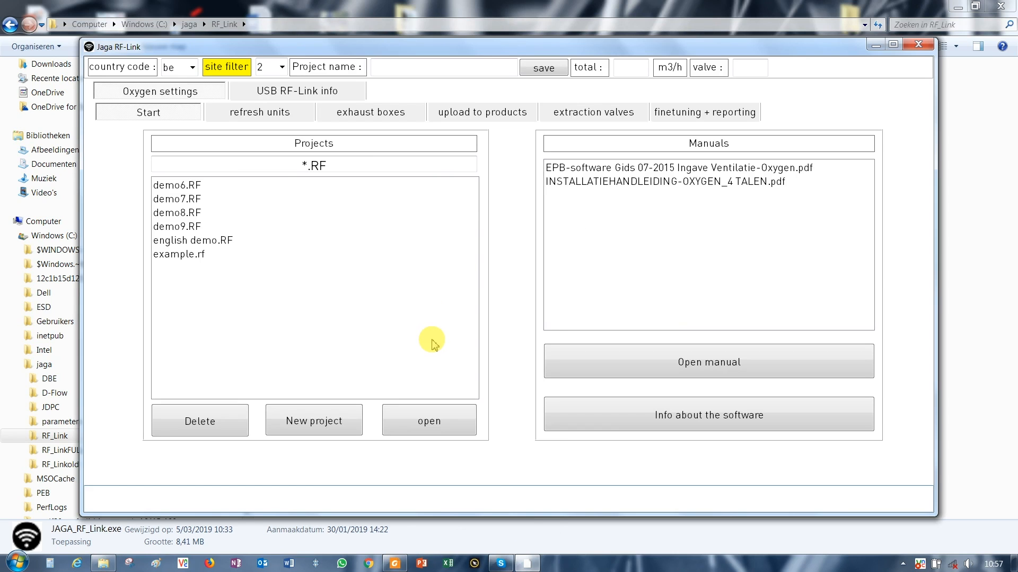
Create a new project named "english demo 1" and proceed to the site number setup
{"action": "left_click", "coordinate": [321, 432]}
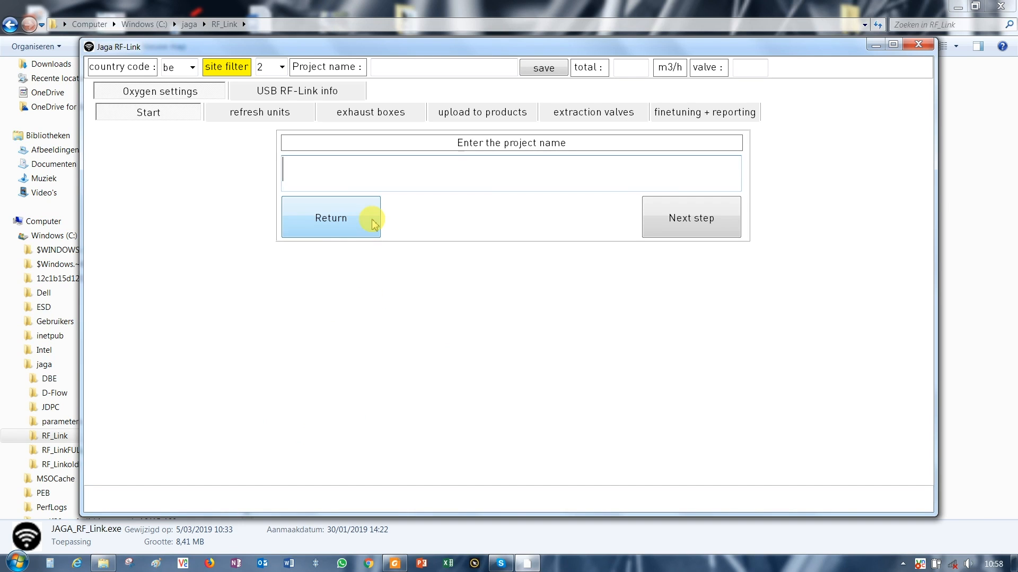
{"action": "type", "text": "english"}
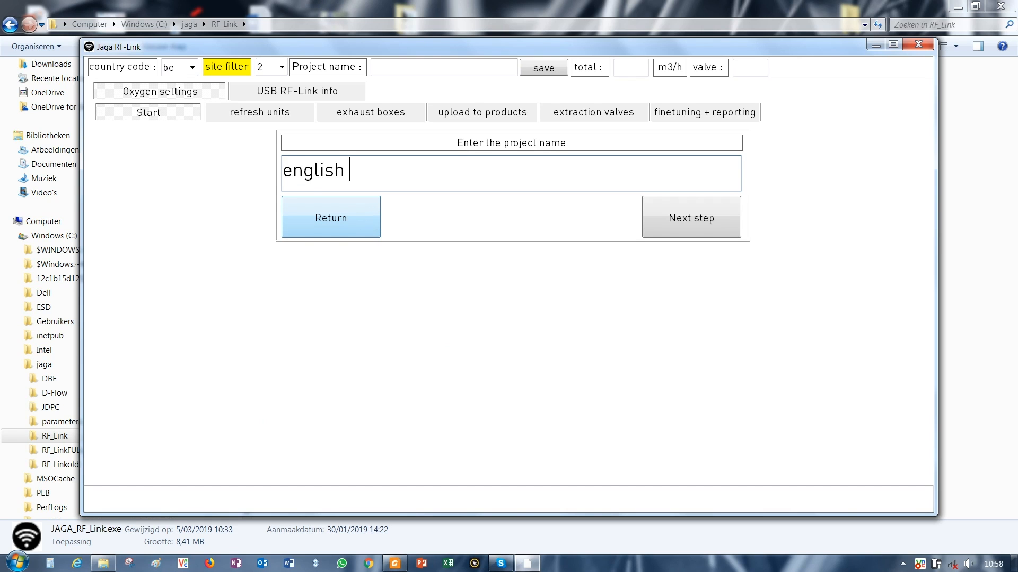
{"action": "type", "text": " demo &"}
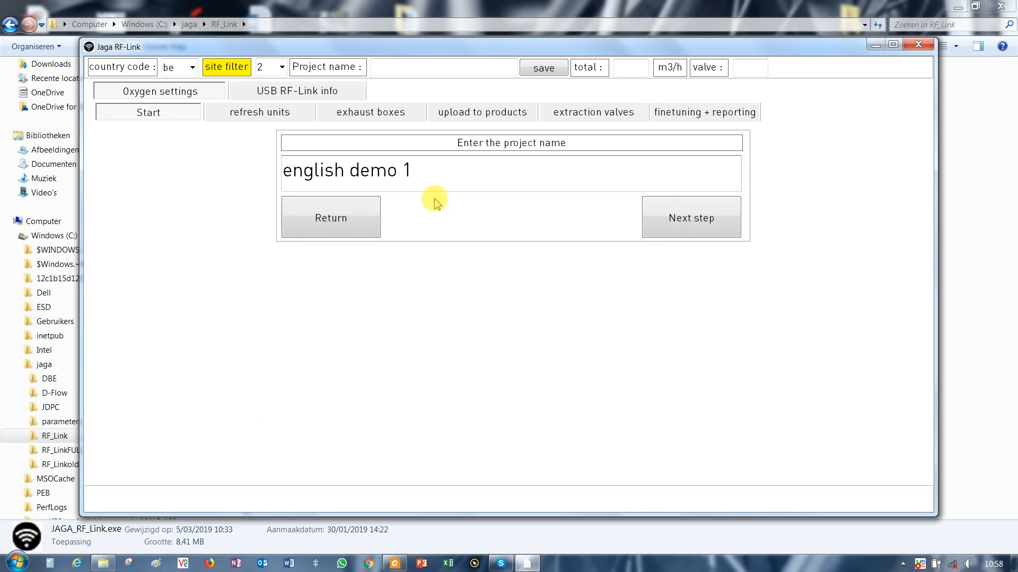
{"action": "left_click", "coordinate": [695, 222]}
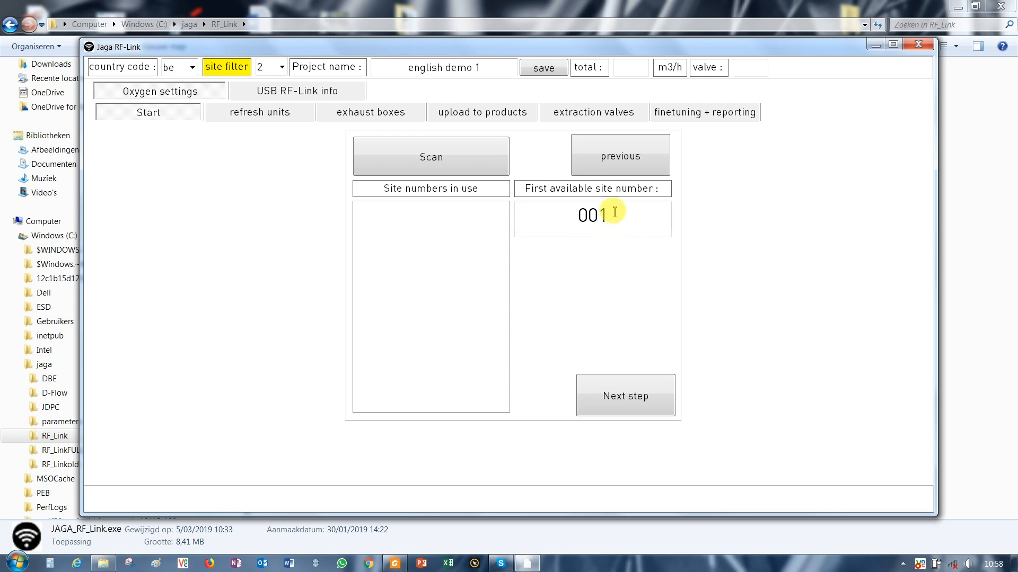
Set the project's site number to 009 and choose Belgium as the country code
{"action": "double_click", "coordinate": [588, 220]}
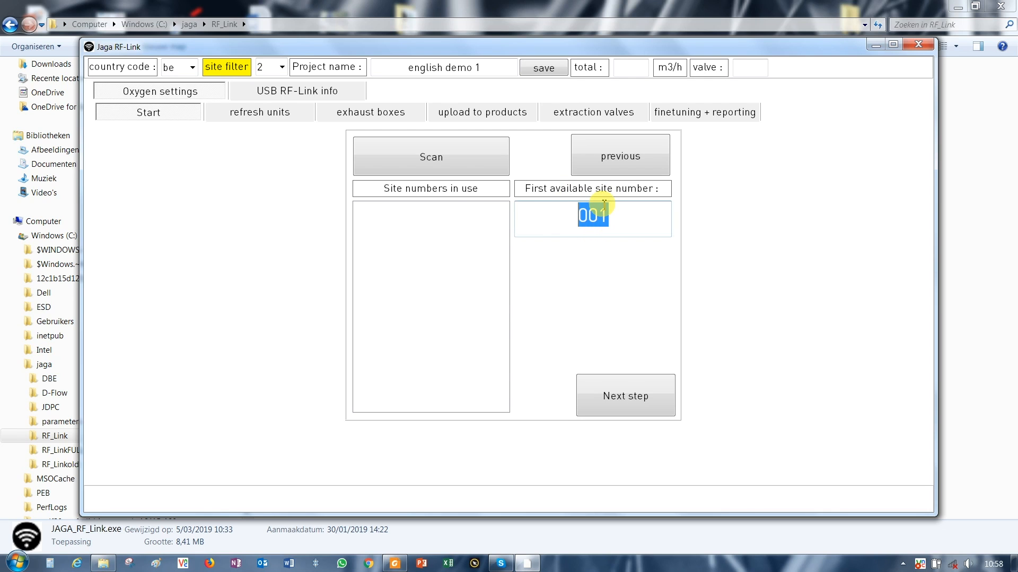
{"action": "type", "text": "00"}
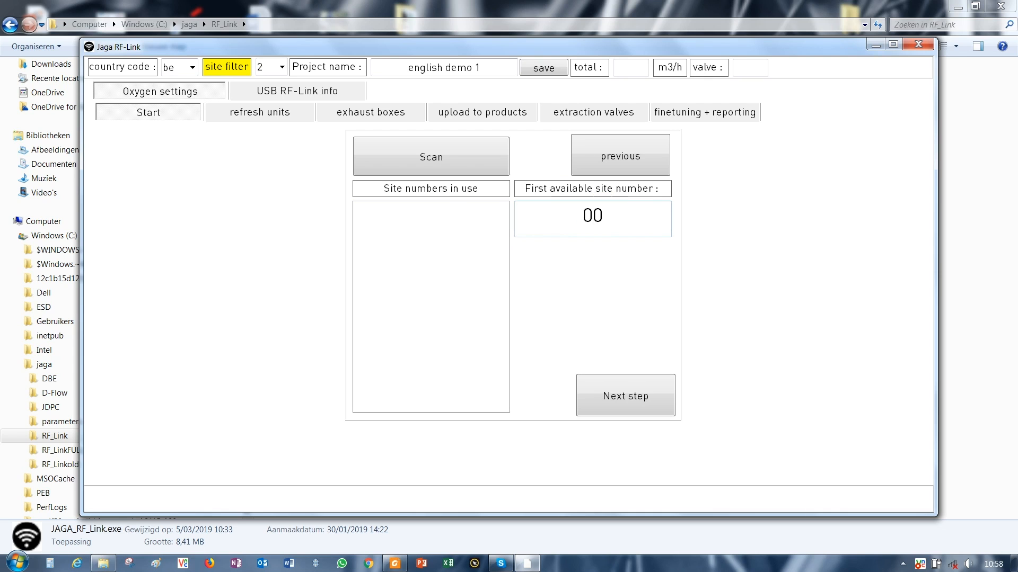
{"action": "type", "text": "9"}
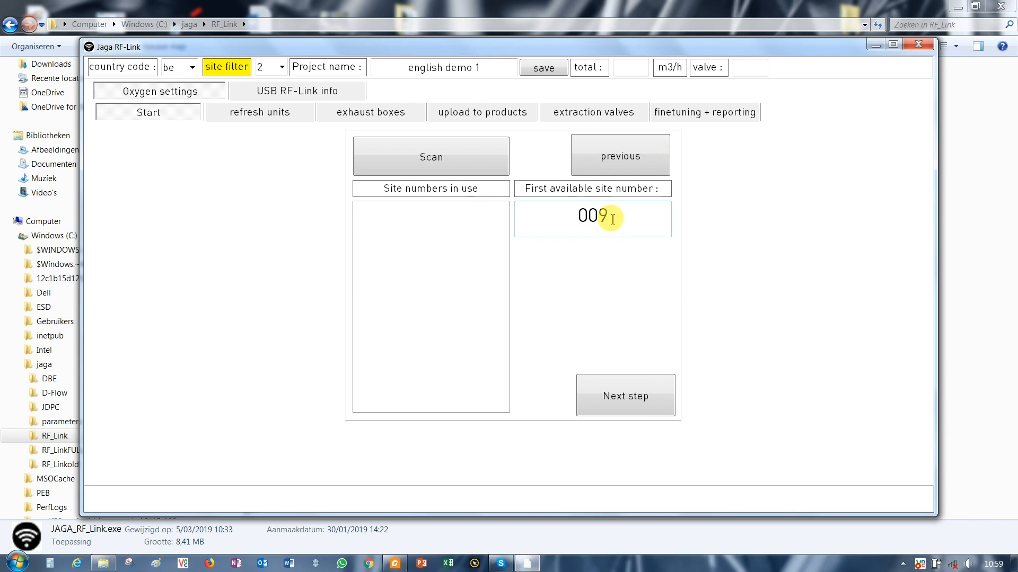
{"action": "left_click", "coordinate": [624, 402]}
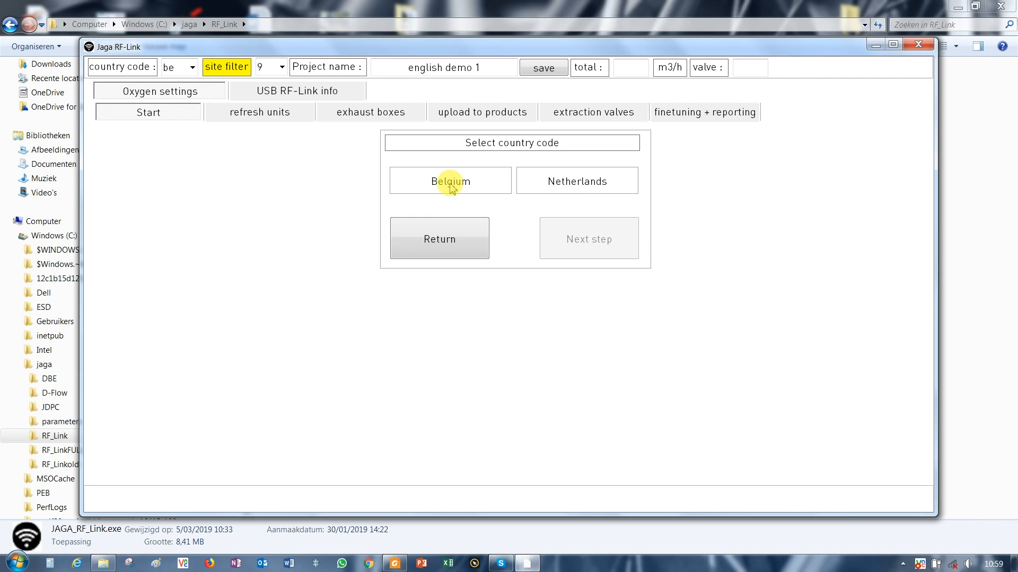
{"action": "left_click", "coordinate": [450, 185]}
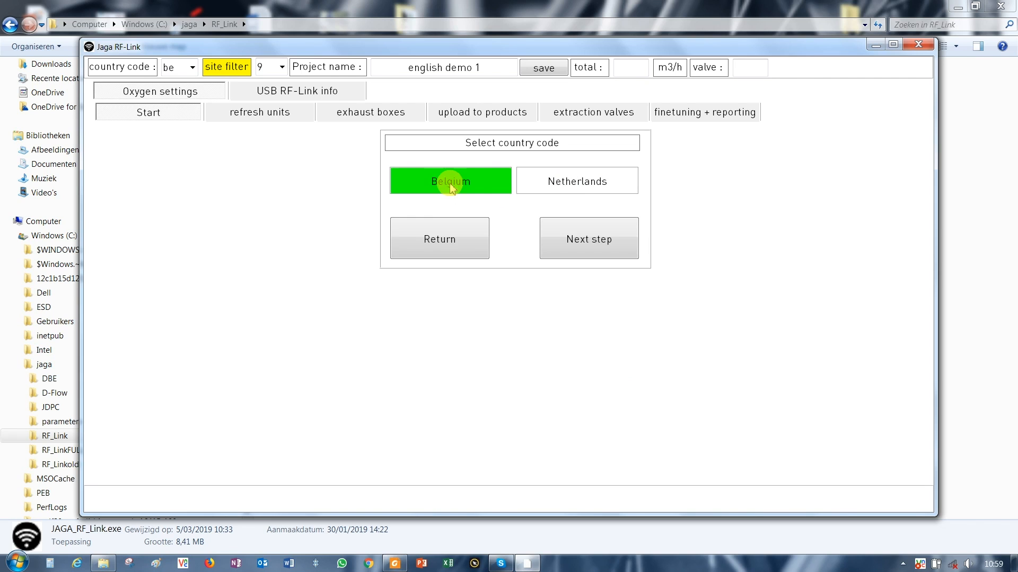
{"action": "left_click", "coordinate": [598, 246]}
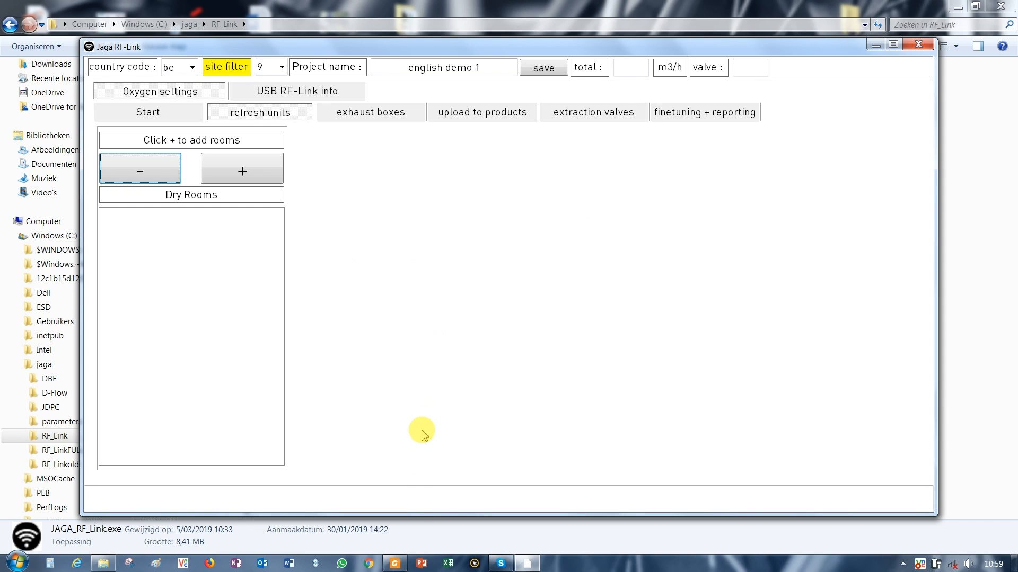
Consult the floor plan in Foxit Reader, return to Jaga RF-Link, and add a dry room named "living room" with the Living room function
{"action": "mouse_move", "coordinate": [403, 566]}
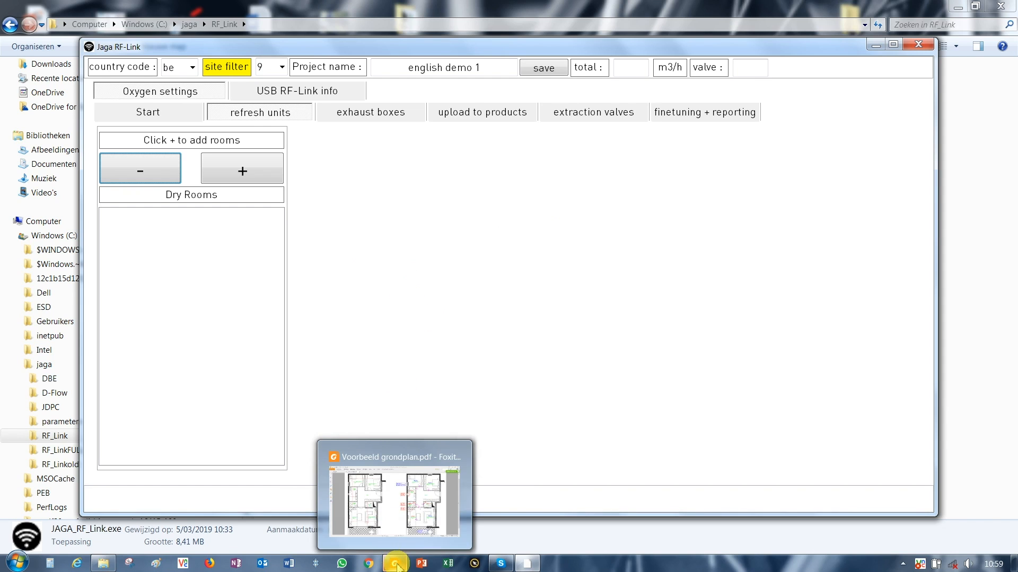
{"action": "left_click", "coordinate": [398, 566]}
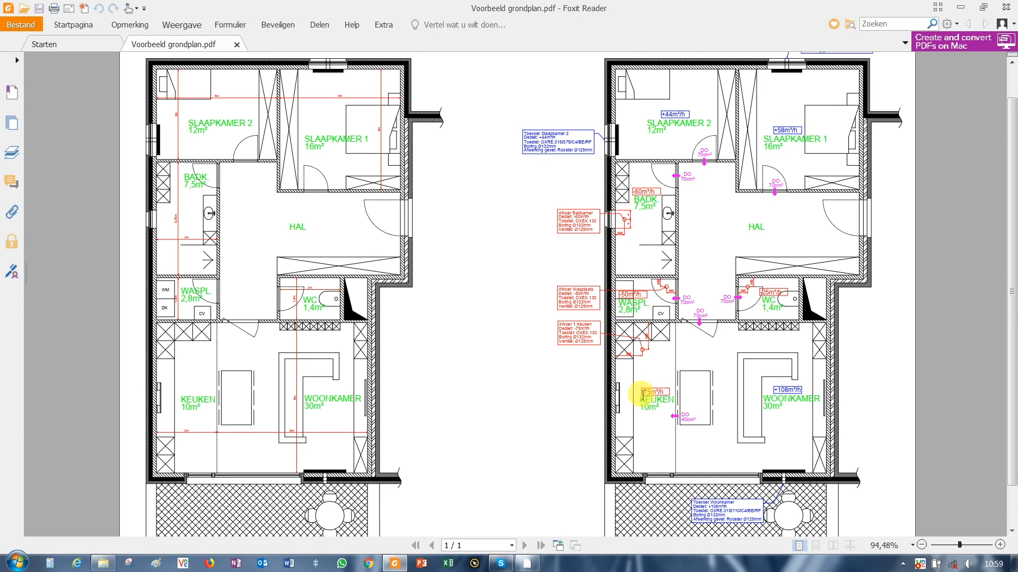
{"action": "left_click", "coordinate": [524, 565]}
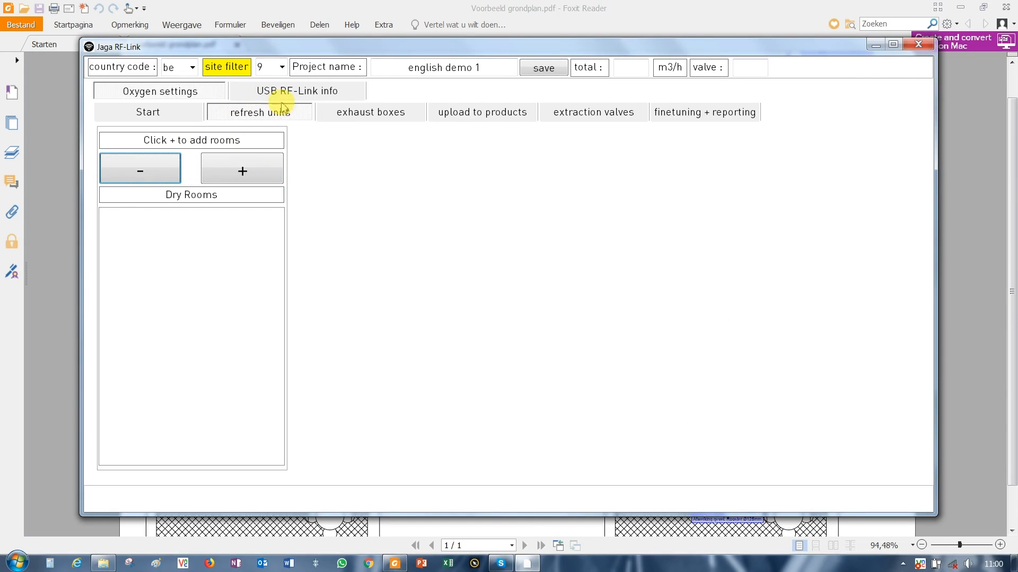
{"action": "left_click", "coordinate": [242, 173]}
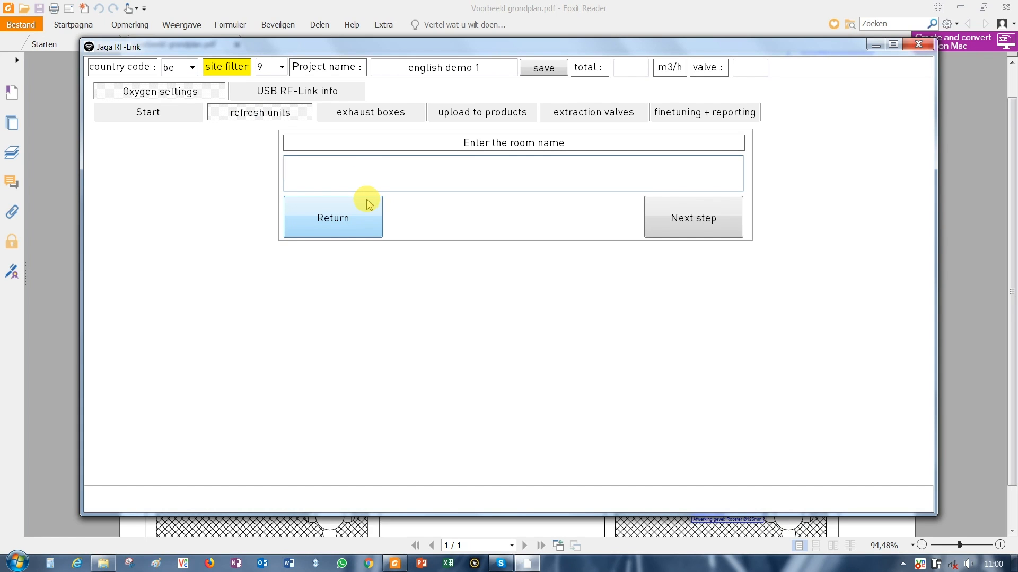
{"action": "type", "text": "livinf room"}
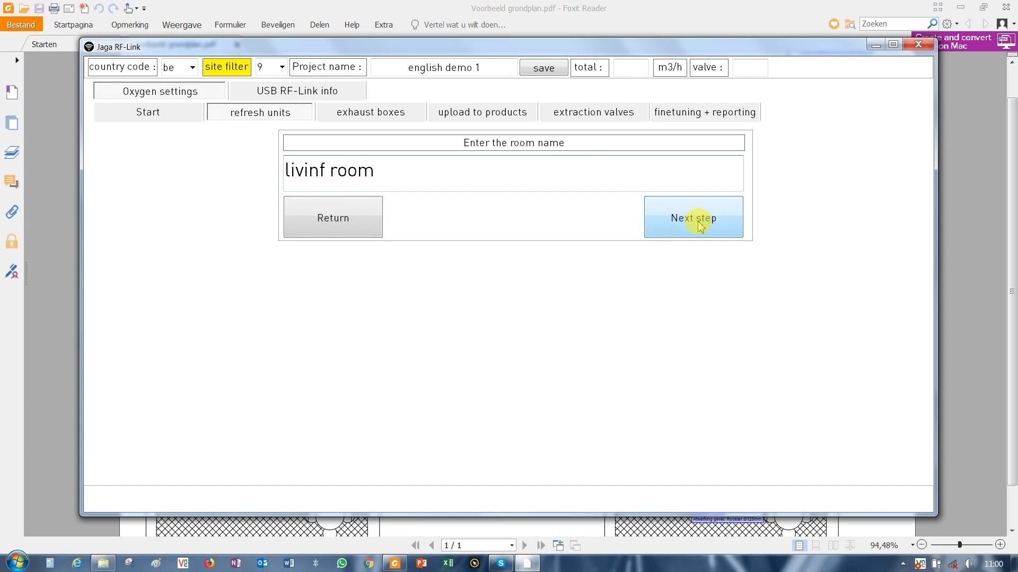
{"action": "left_click", "coordinate": [324, 171]}
{"action": "key", "text": "BackSpace"}
{"action": "type", "text": "g"}
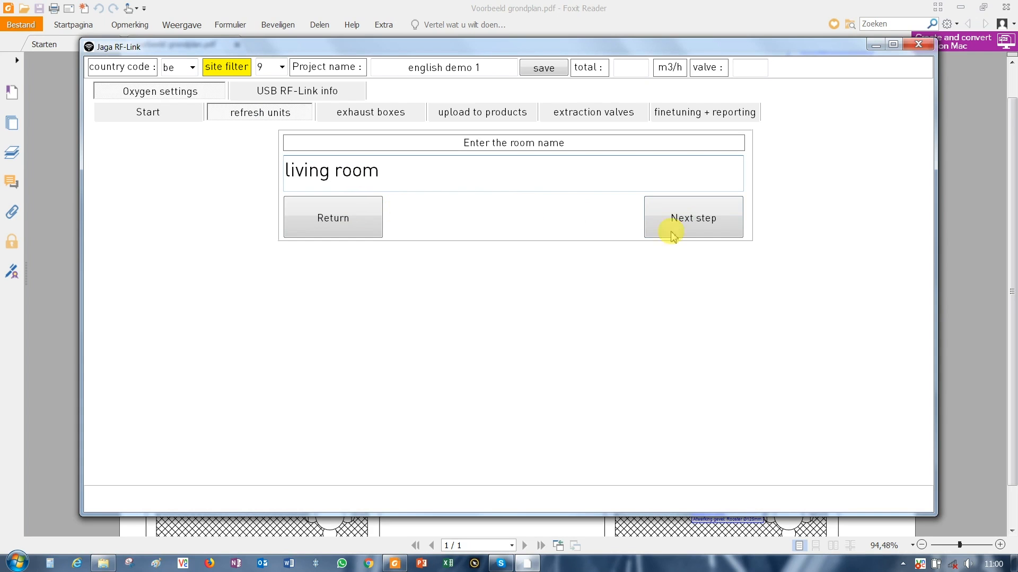
{"action": "left_click", "coordinate": [709, 222]}
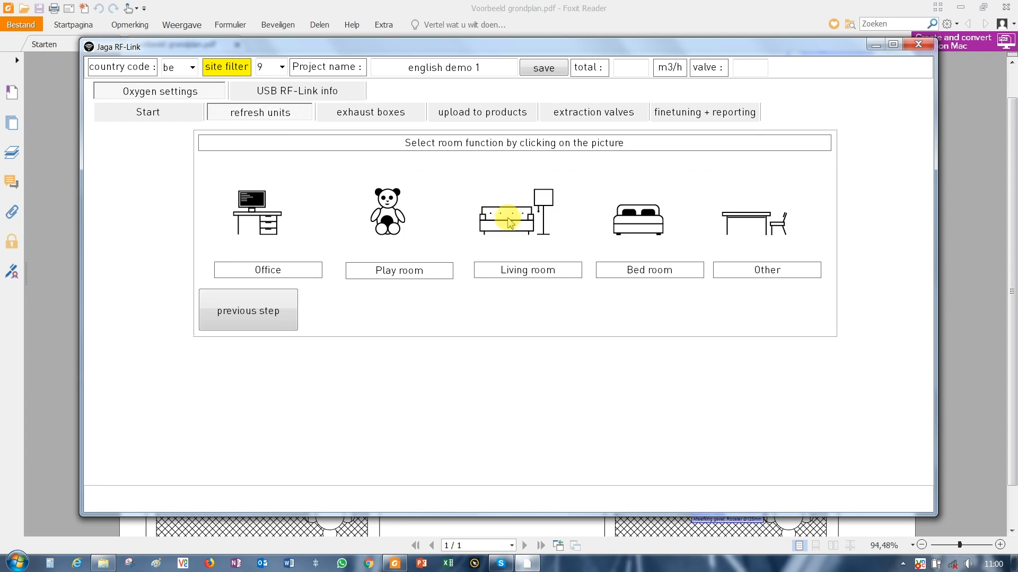
{"action": "left_click", "coordinate": [522, 223]}
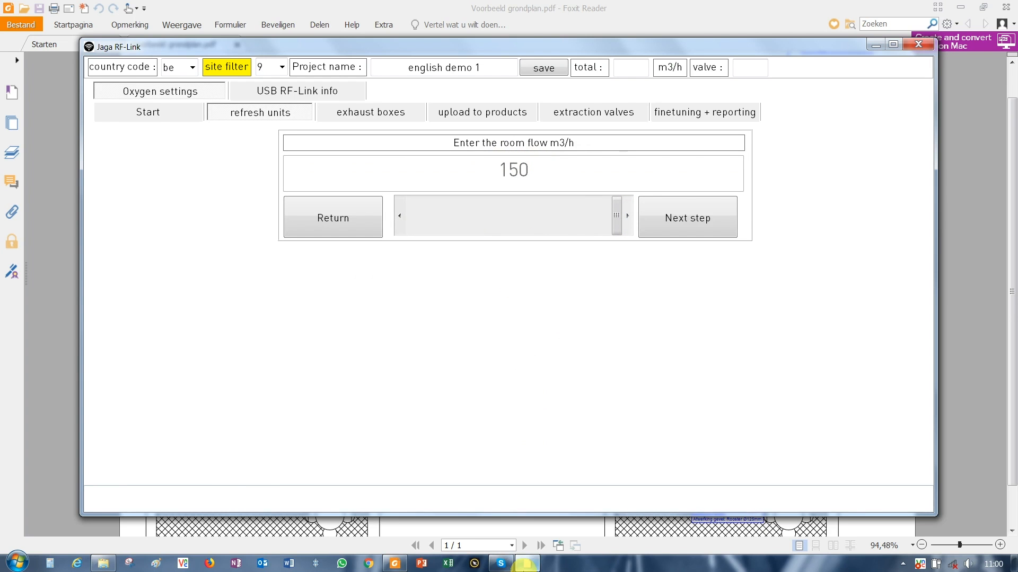
Check the living room's supply flow on the floor plan in Foxit Reader and set the room flow in Jaga RF-Link to 108 m3/h
{"action": "left_click", "coordinate": [395, 563]}
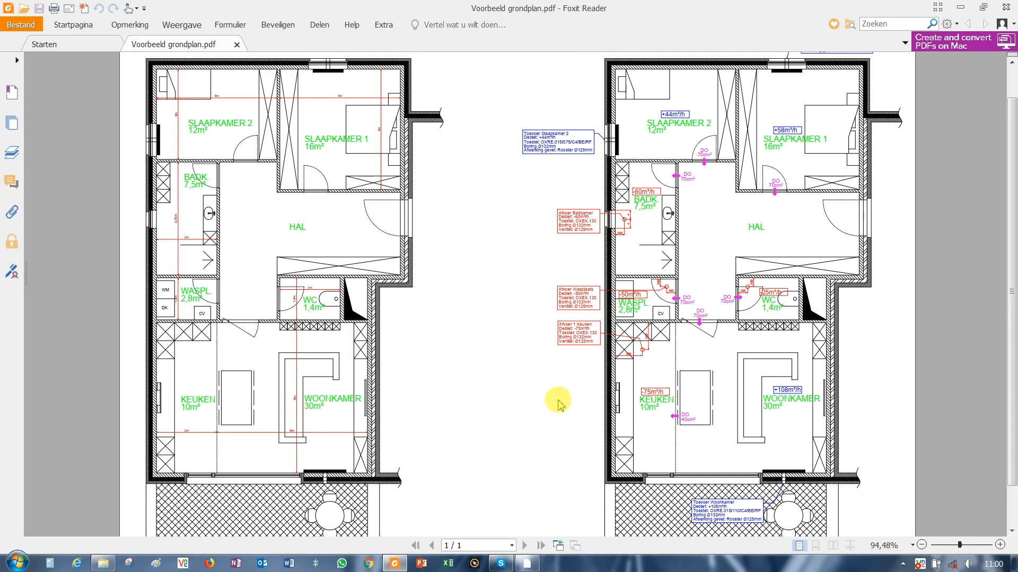
{"action": "left_click", "coordinate": [527, 564]}
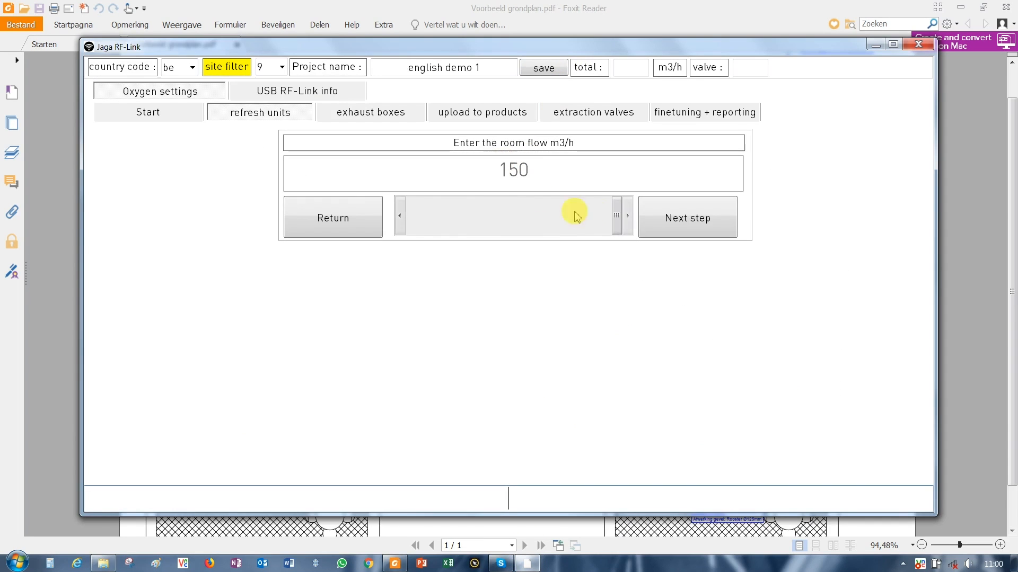
{"action": "left_click_drag", "start_coordinate": [615, 217], "coordinate": [500, 228]}
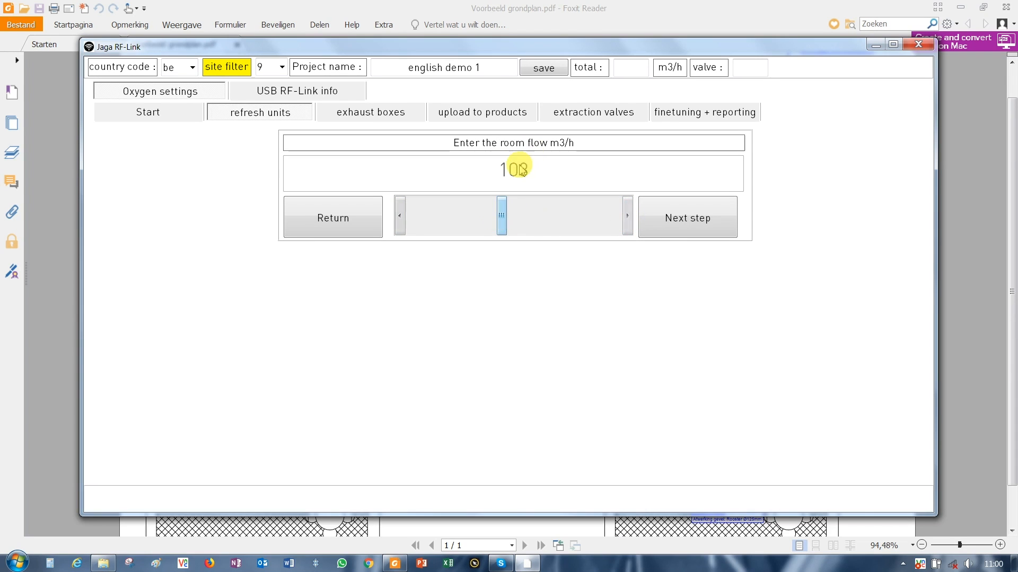
{"action": "left_click", "coordinate": [698, 223]}
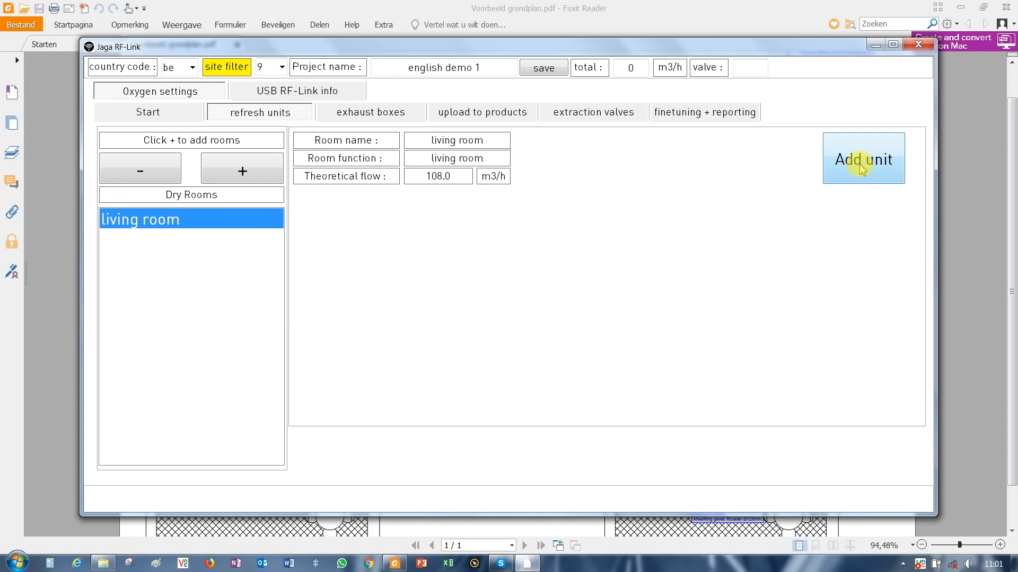
Add two refresh units to the living room by detecting each unit's serial number and accepting it
{"action": "left_click", "coordinate": [861, 168]}
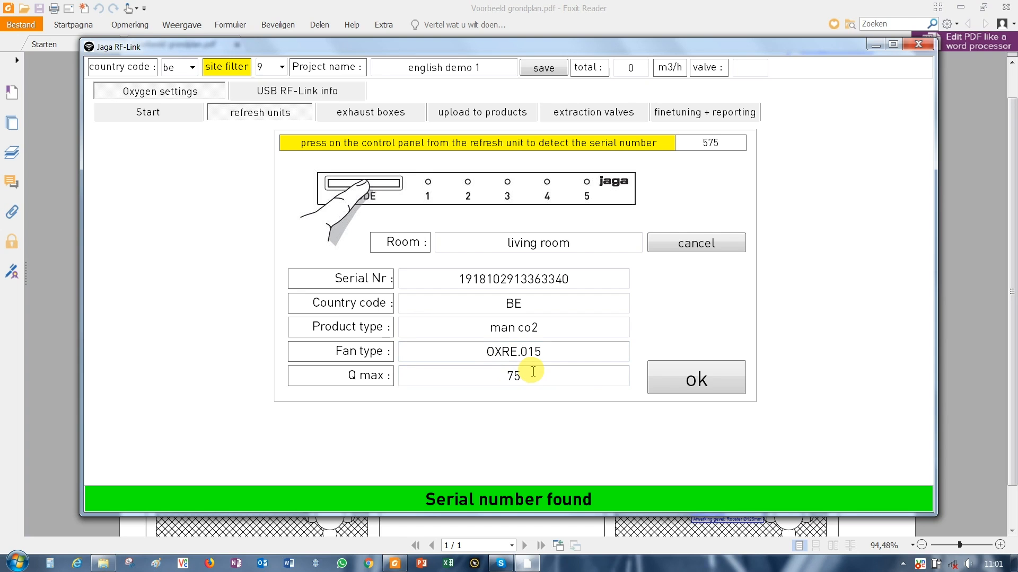
{"action": "left_click", "coordinate": [706, 381]}
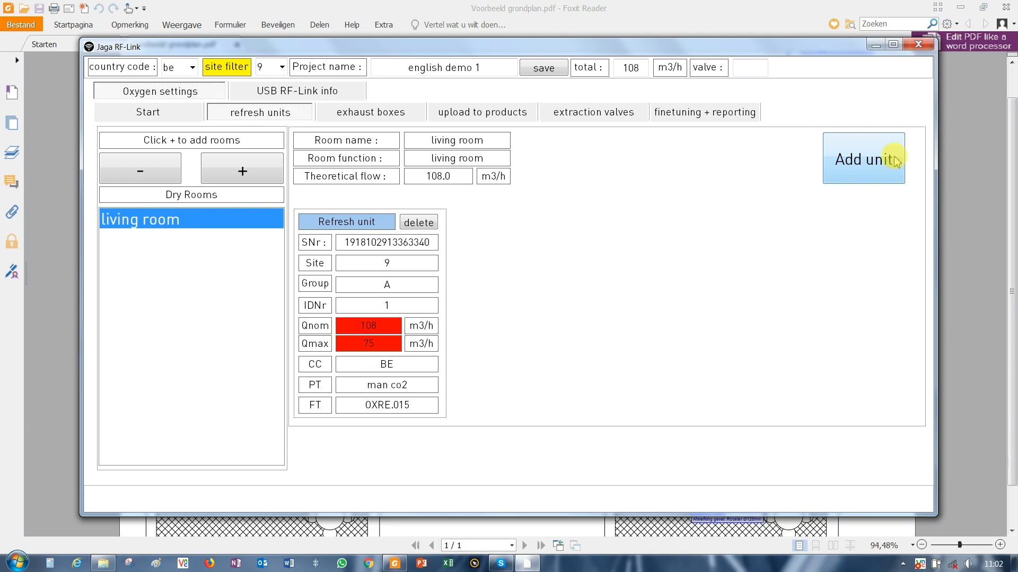
{"action": "left_click", "coordinate": [864, 161]}
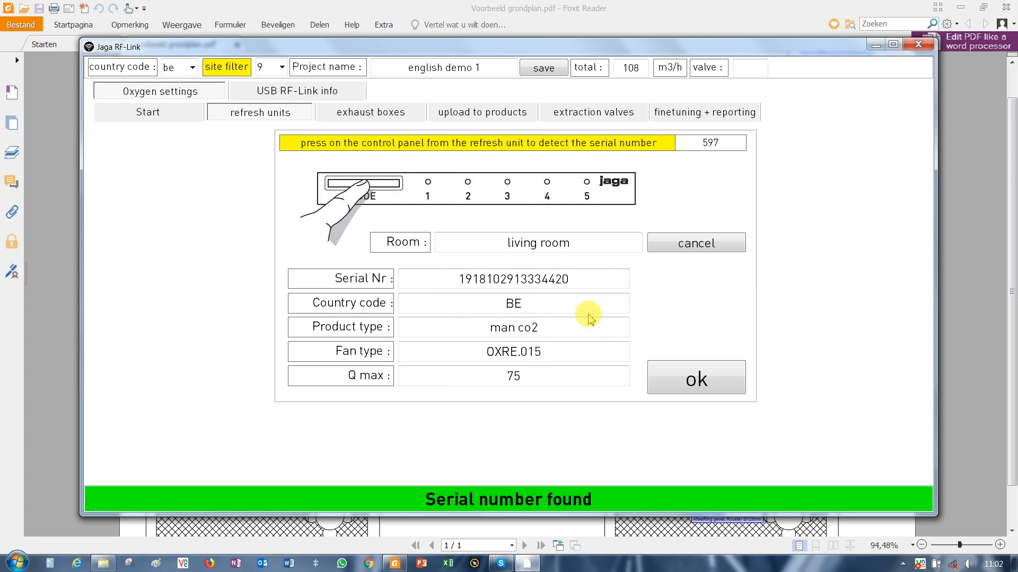
{"action": "left_click", "coordinate": [696, 380]}
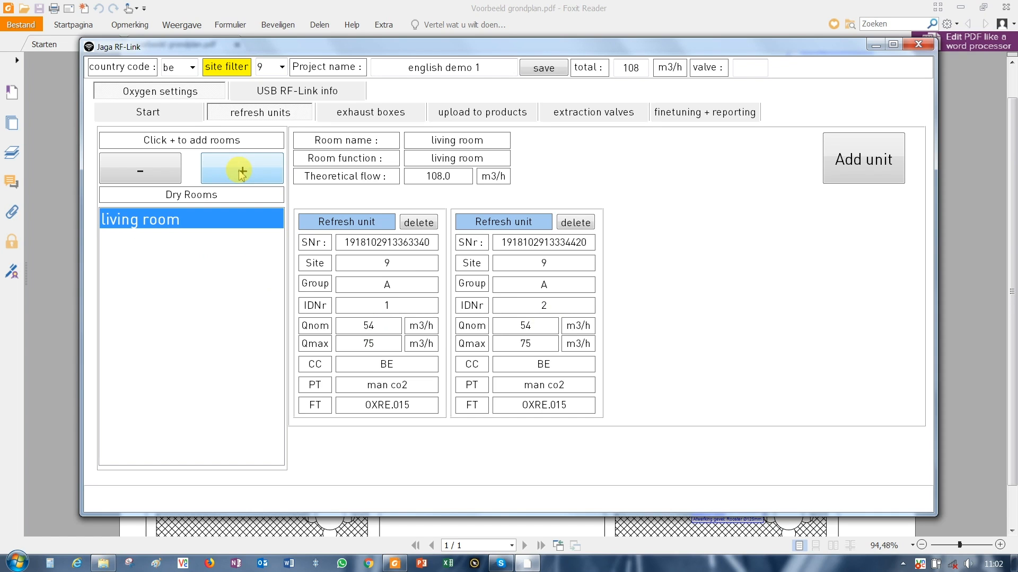
Add a dry room named "bedroom 1" with the Bed room function
{"action": "left_click", "coordinate": [242, 171]}
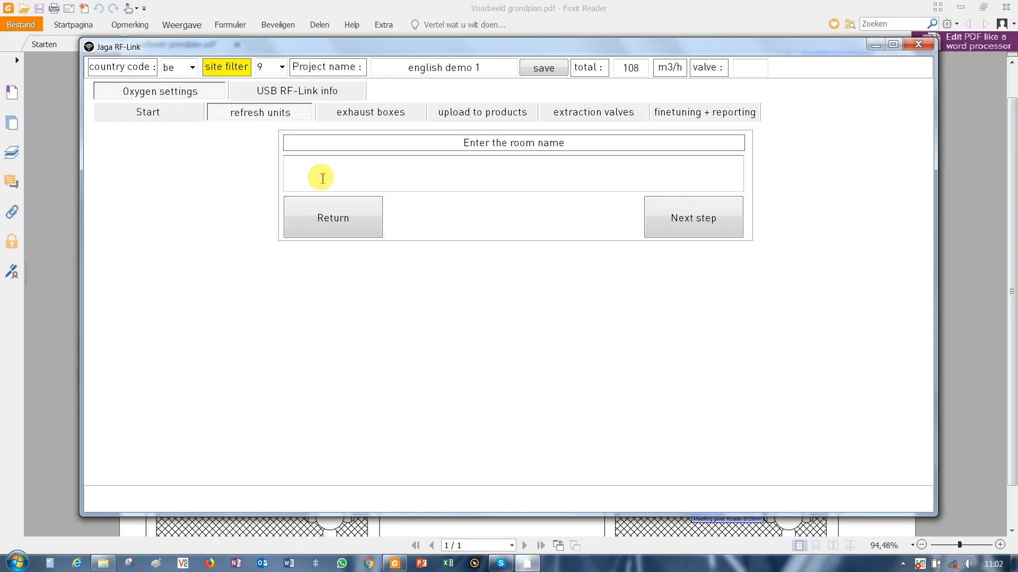
{"action": "type", "text": "bedroo"}
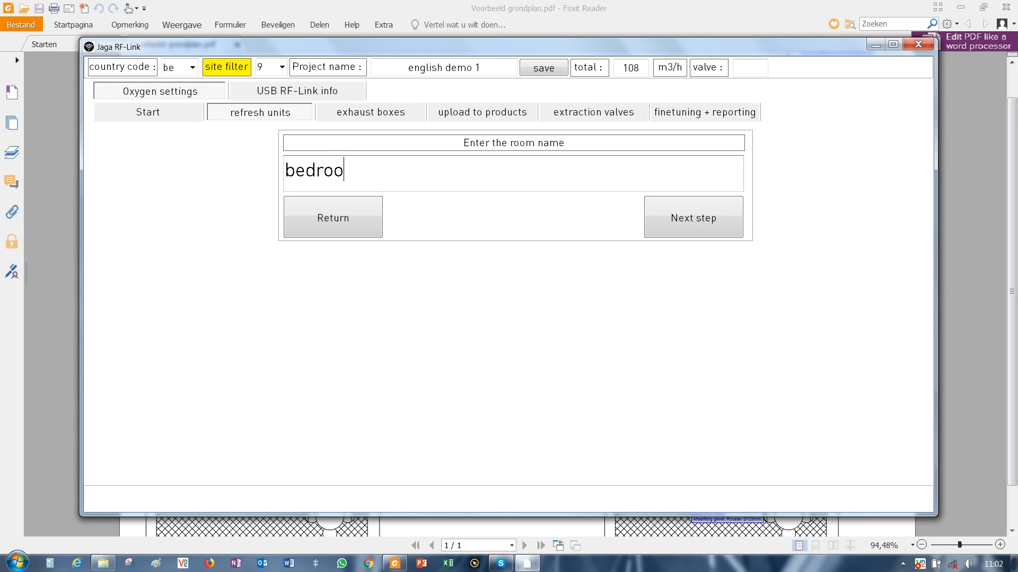
{"action": "type", "text": "m &"}
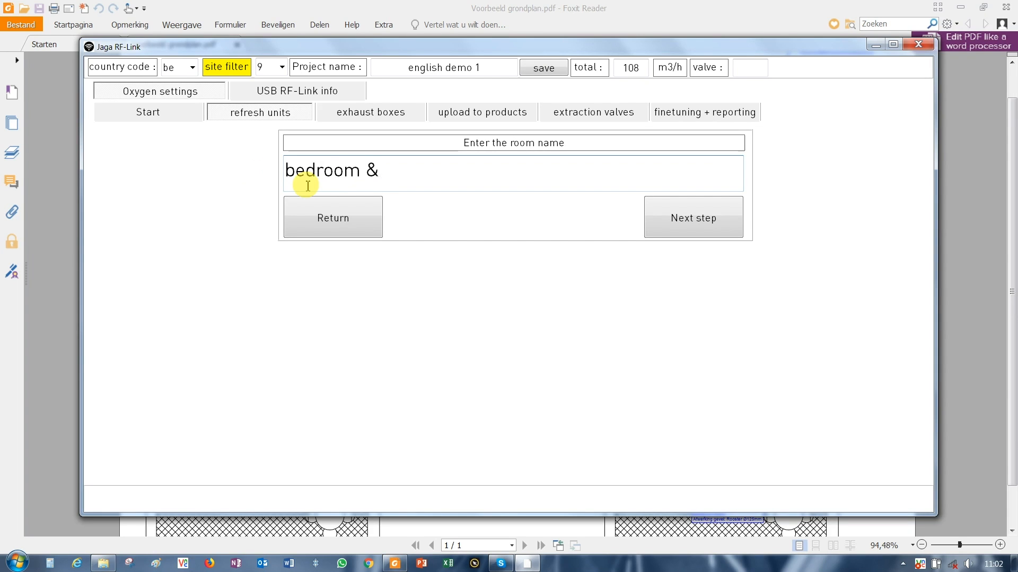
{"action": "key", "text": "BackSpace"}
{"action": "type", "text": "1"}
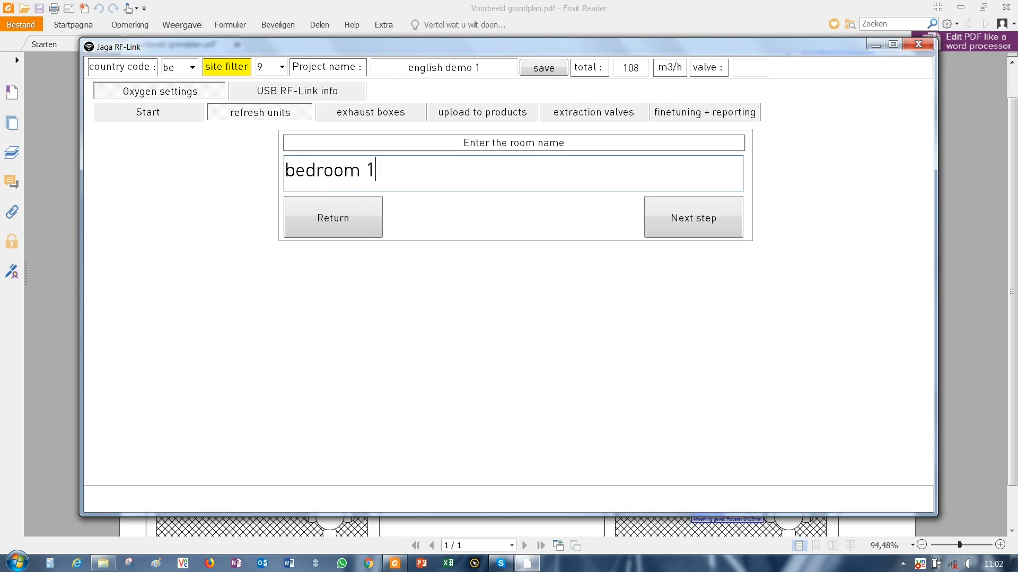
{"action": "left_click", "coordinate": [712, 226]}
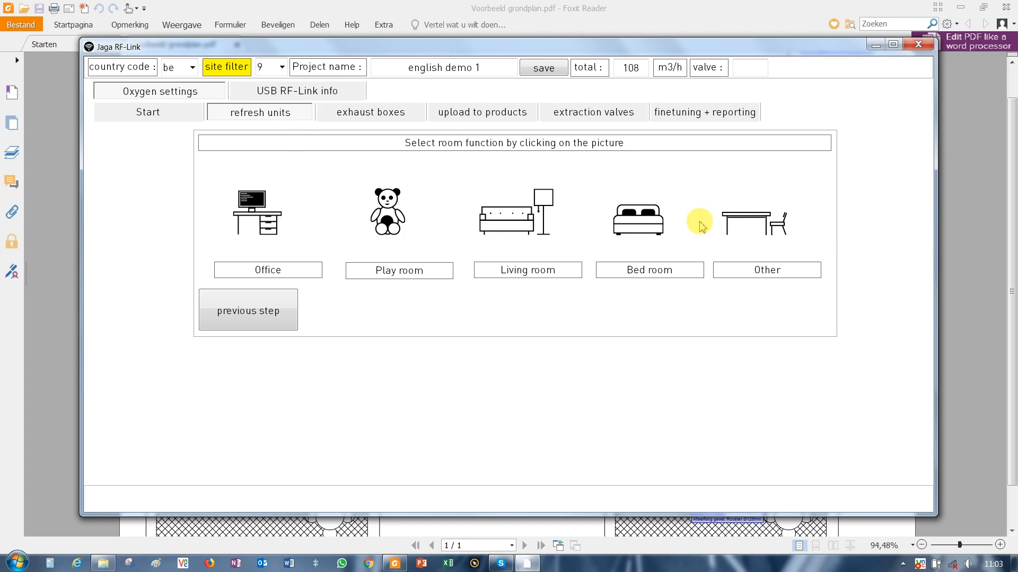
{"action": "left_click", "coordinate": [644, 215]}
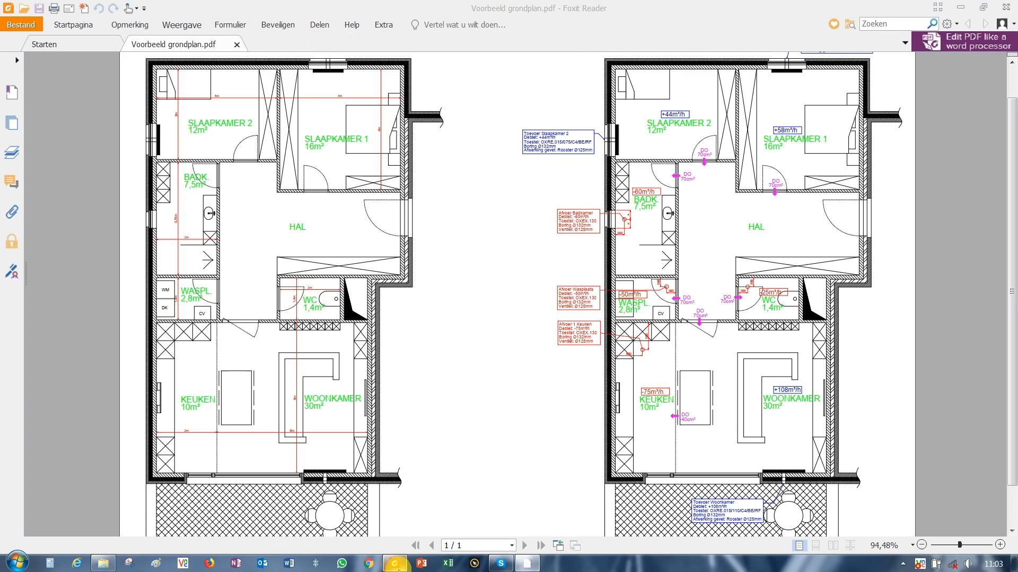
Using the floor plan in Foxit Reader, set bedroom 1's flow in Jaga RF-Link to 58 m3/h and add one detected refresh unit
{"action": "left_click", "coordinate": [394, 563]}
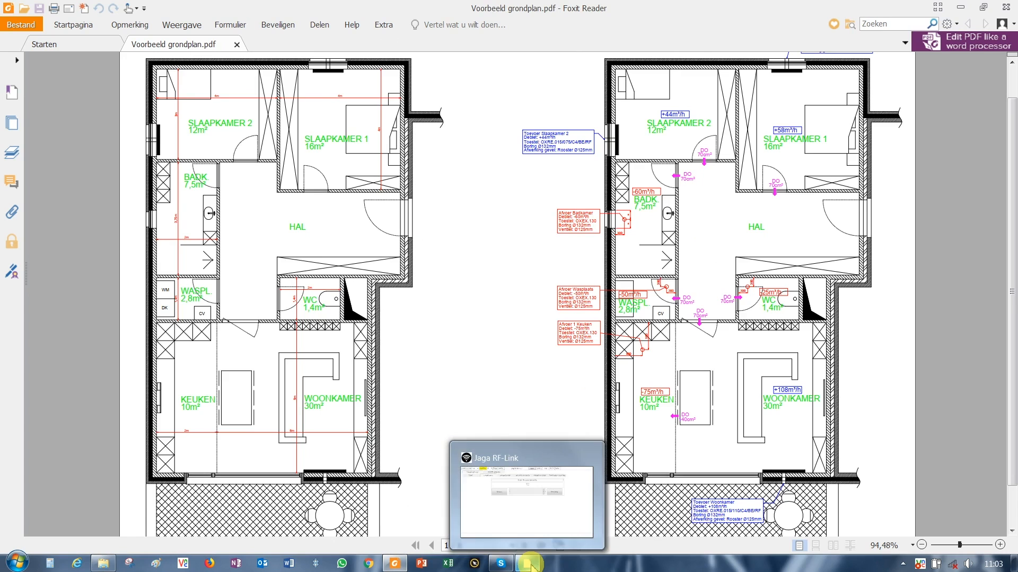
{"action": "left_click", "coordinate": [517, 498]}
{"action": "left_click_drag", "start_coordinate": [617, 216], "coordinate": [555, 225]}
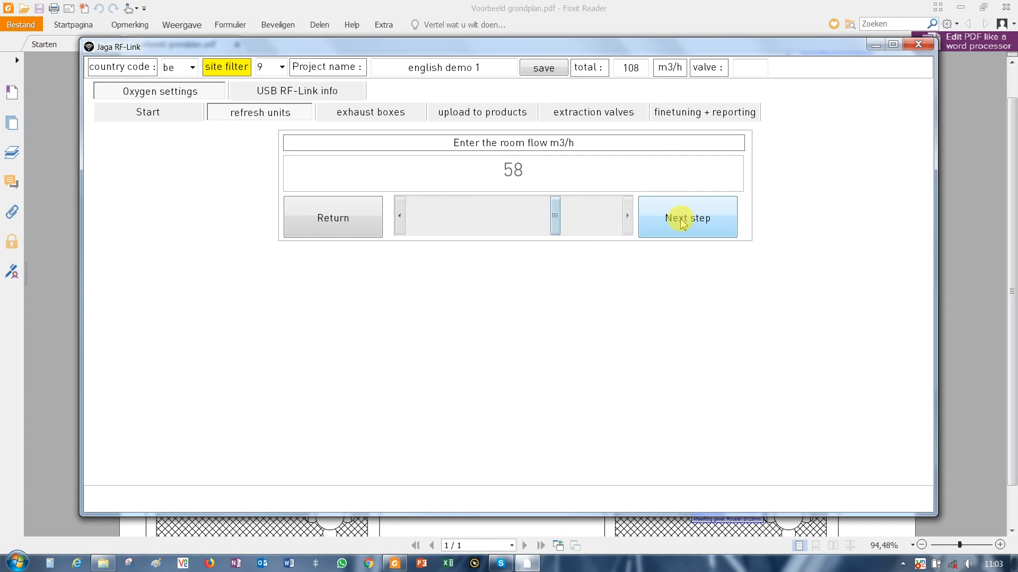
{"action": "left_click", "coordinate": [685, 225]}
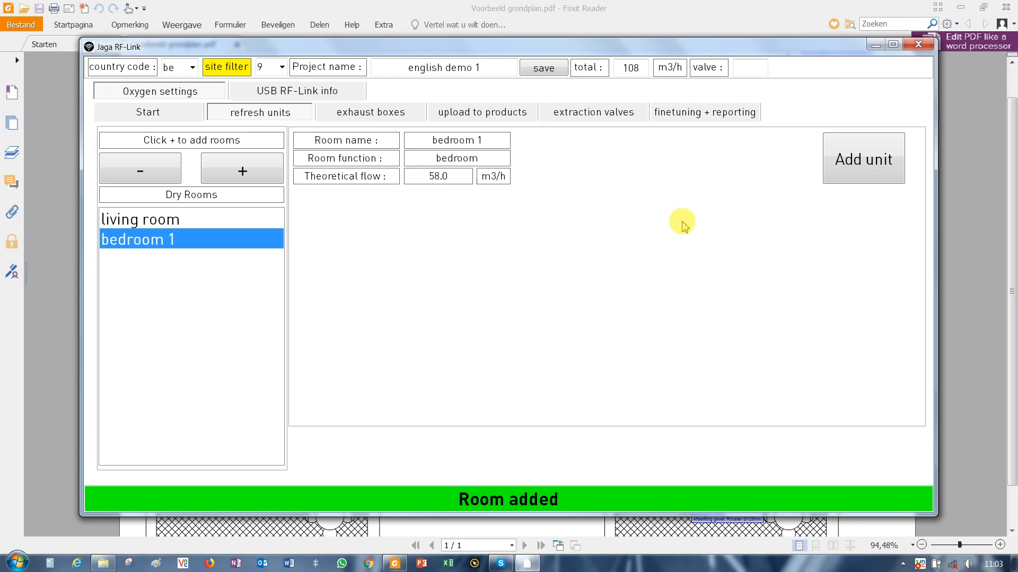
{"action": "left_click", "coordinate": [877, 160]}
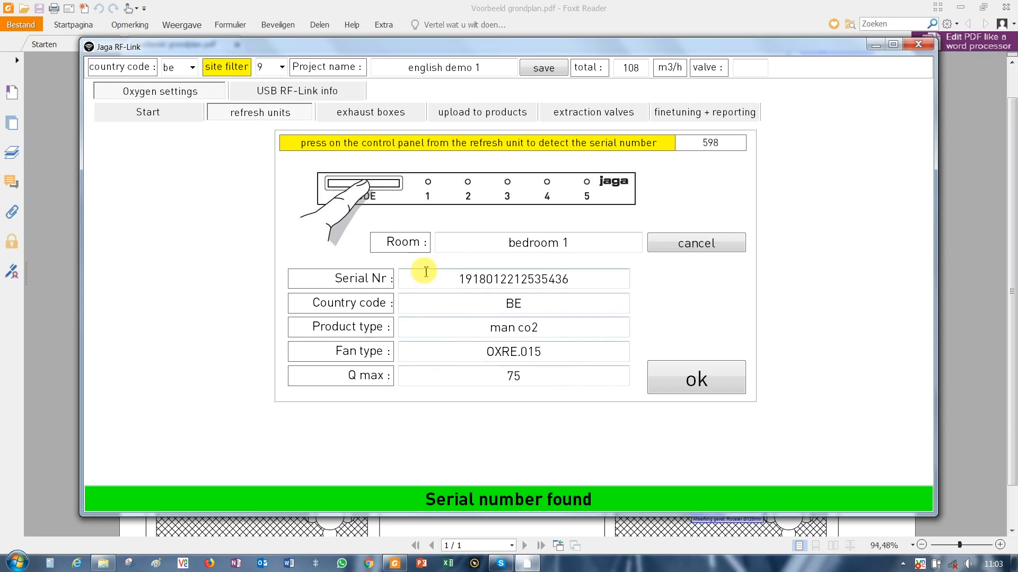
{"action": "left_click", "coordinate": [696, 385]}
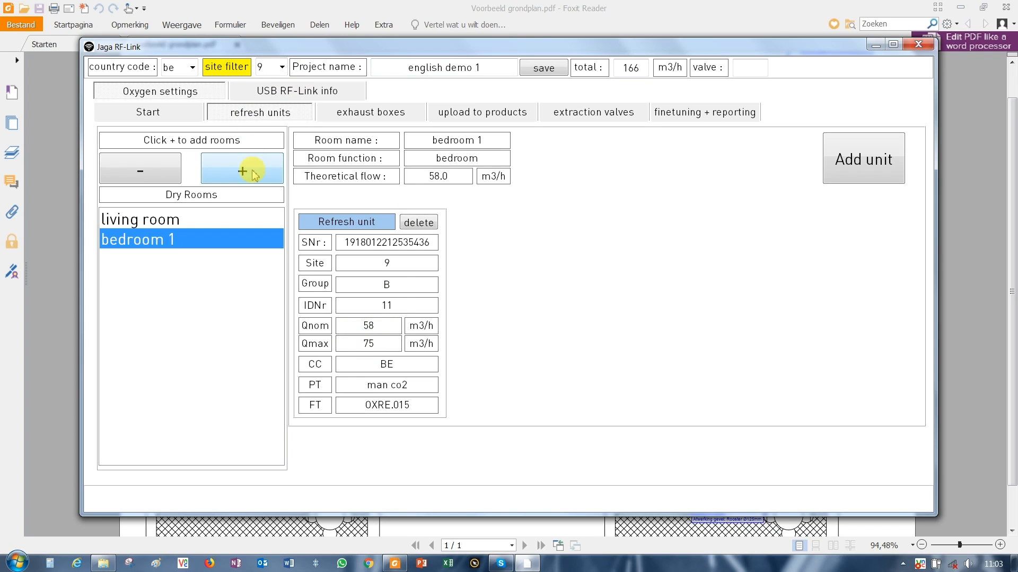
Add a dry room named "bedroom 2" with the Bed room function
{"action": "left_click", "coordinate": [254, 173]}
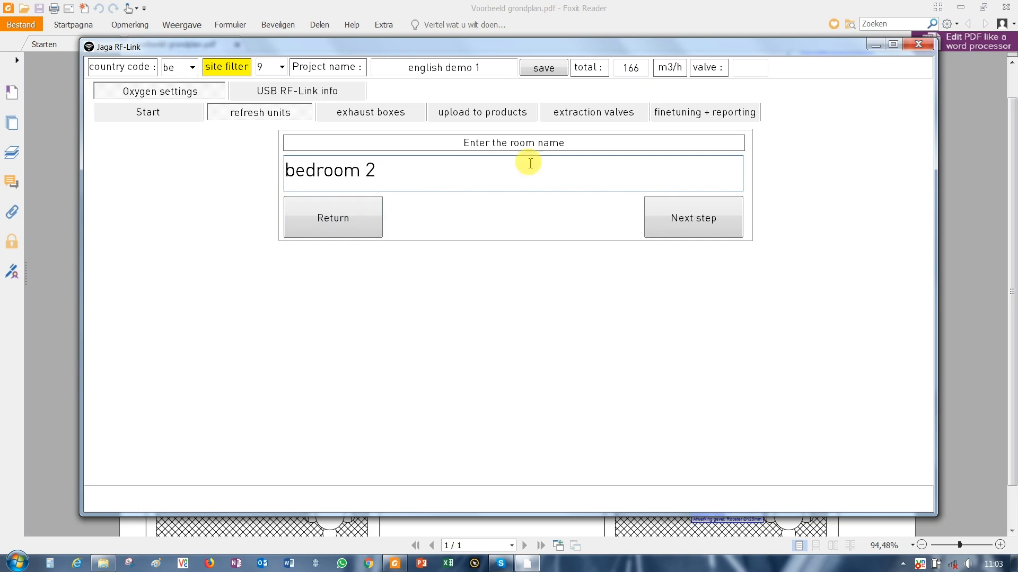
{"action": "left_click", "coordinate": [716, 220]}
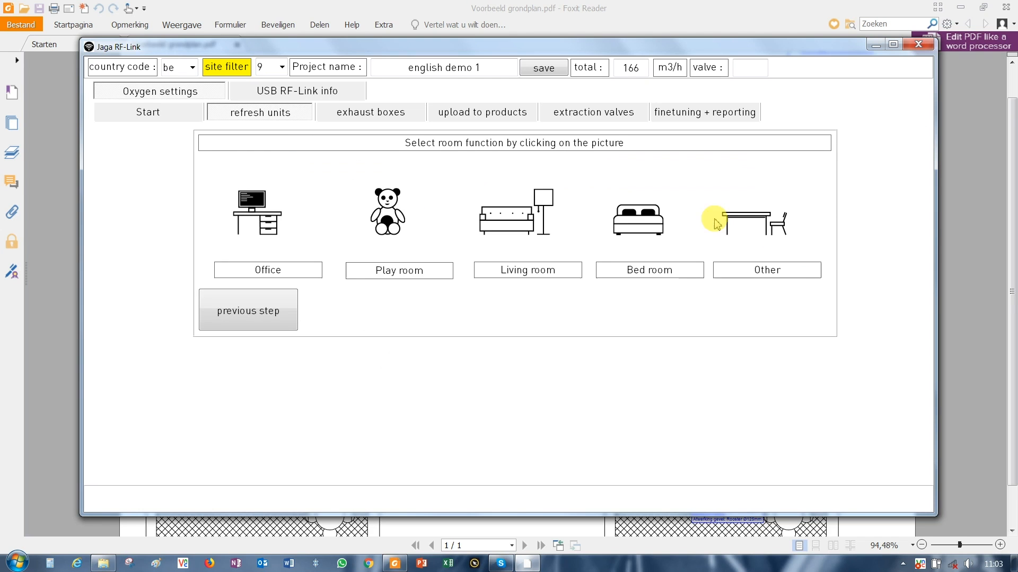
{"action": "left_click", "coordinate": [646, 227]}
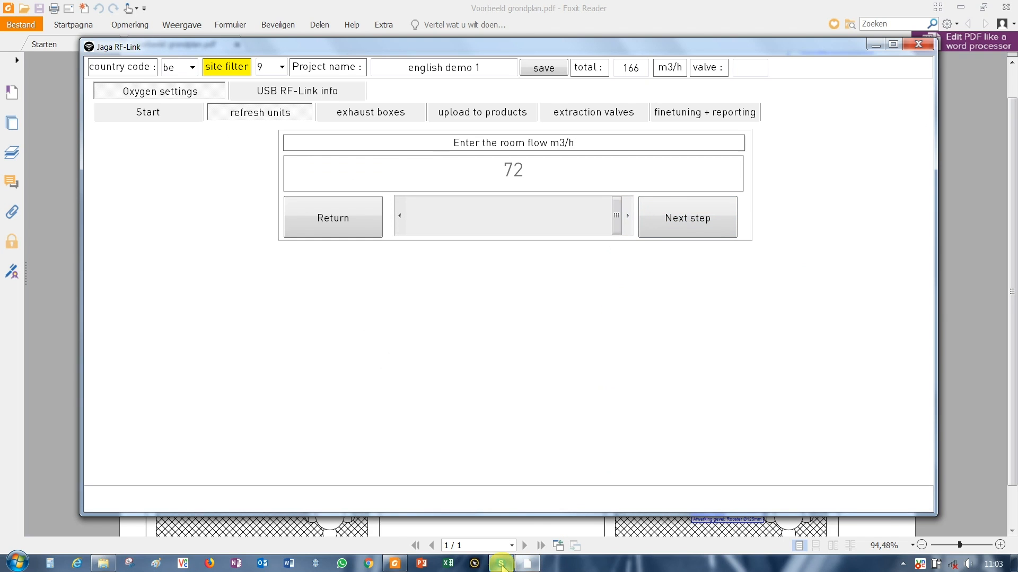
Set bedroom 2's room flow to 44 m3/h and add one refresh unit to it by detecting and accepting its serial number
{"action": "left_click", "coordinate": [525, 566]}
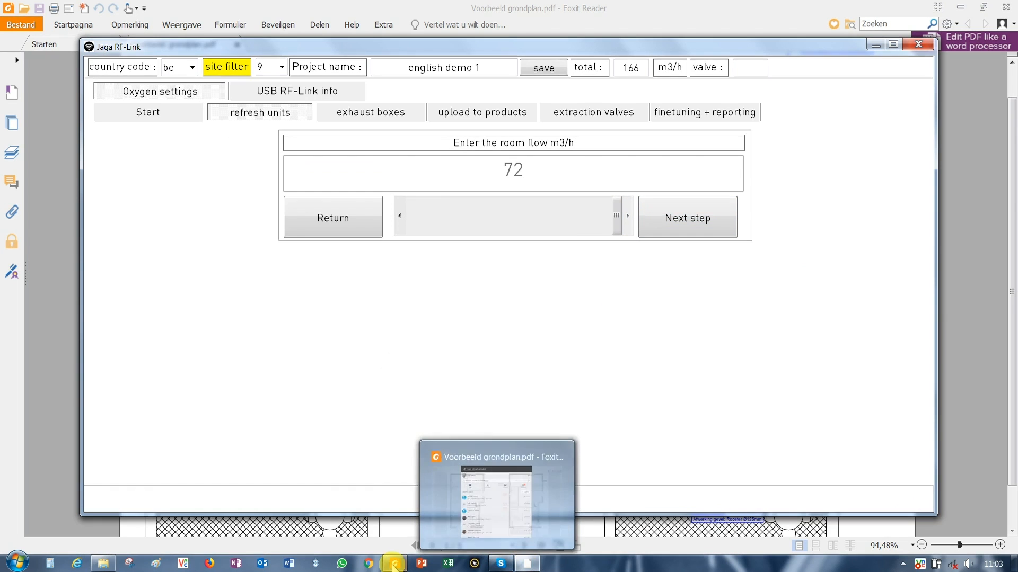
{"action": "left_click", "coordinate": [527, 564]}
{"action": "left_click_drag", "start_coordinate": [616, 222], "coordinate": [496, 220]}
{"action": "right_click", "coordinate": [495, 215]}
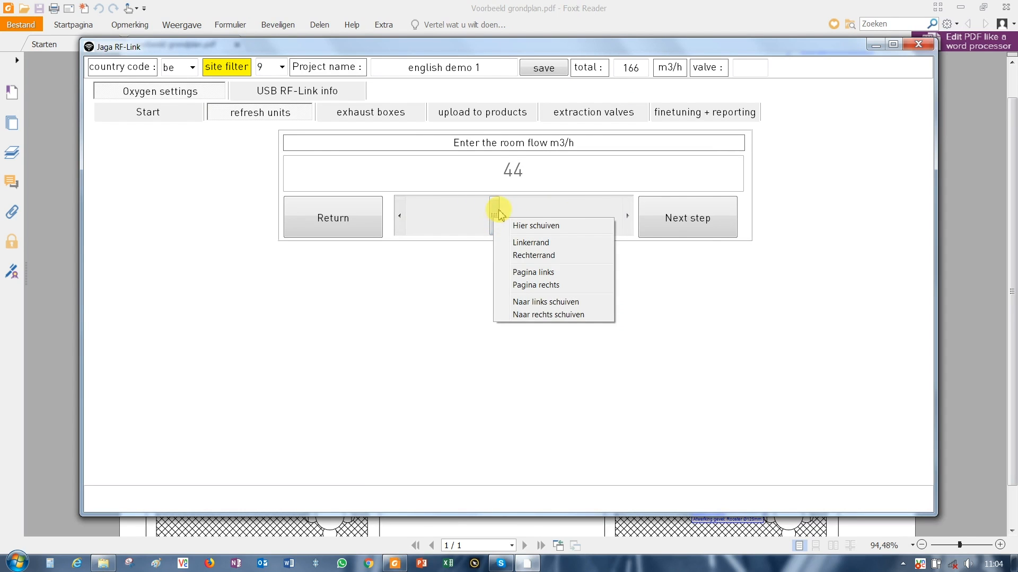
{"action": "left_click", "coordinate": [692, 220]}
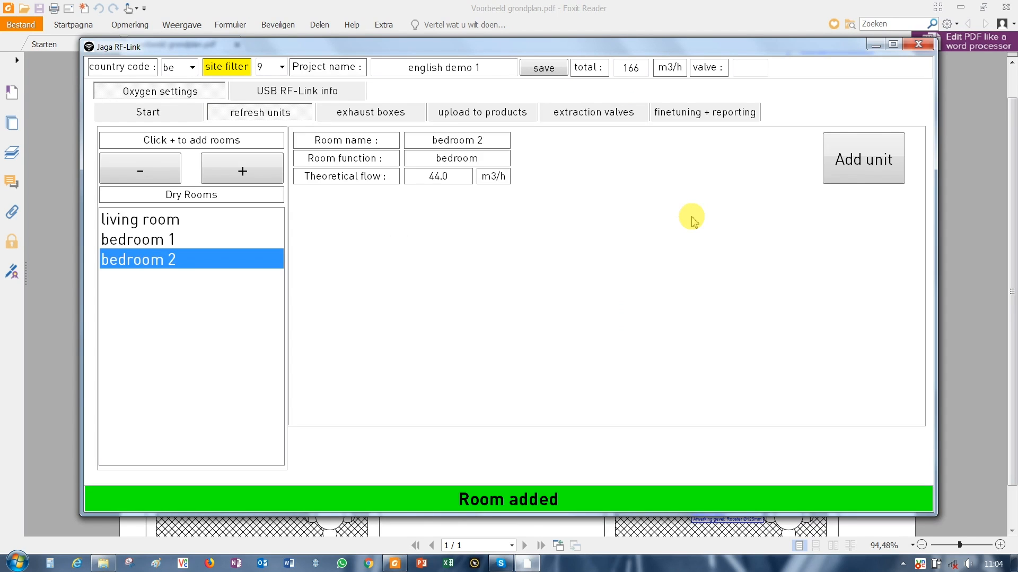
{"action": "left_click", "coordinate": [864, 161]}
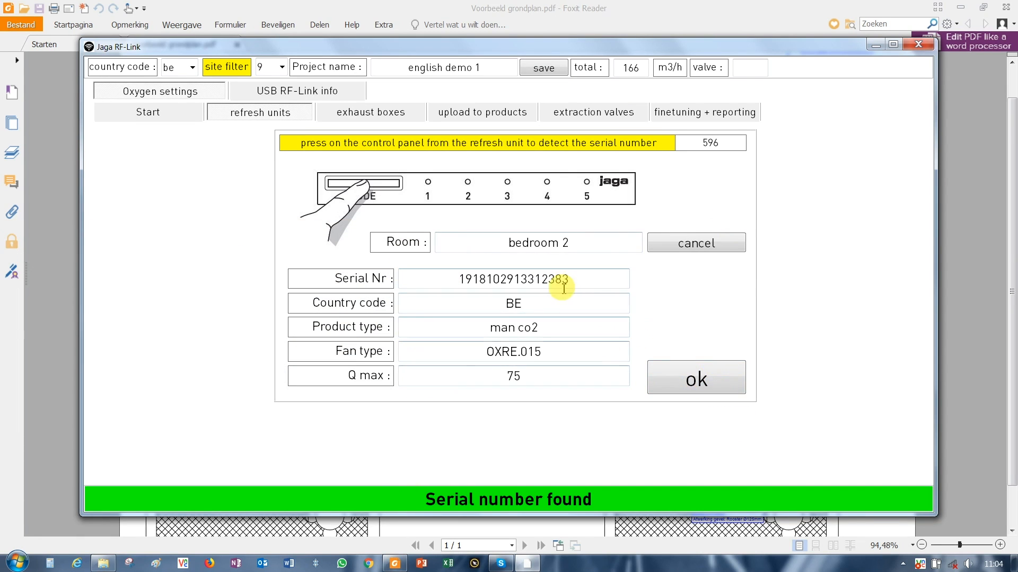
{"action": "left_click", "coordinate": [694, 383]}
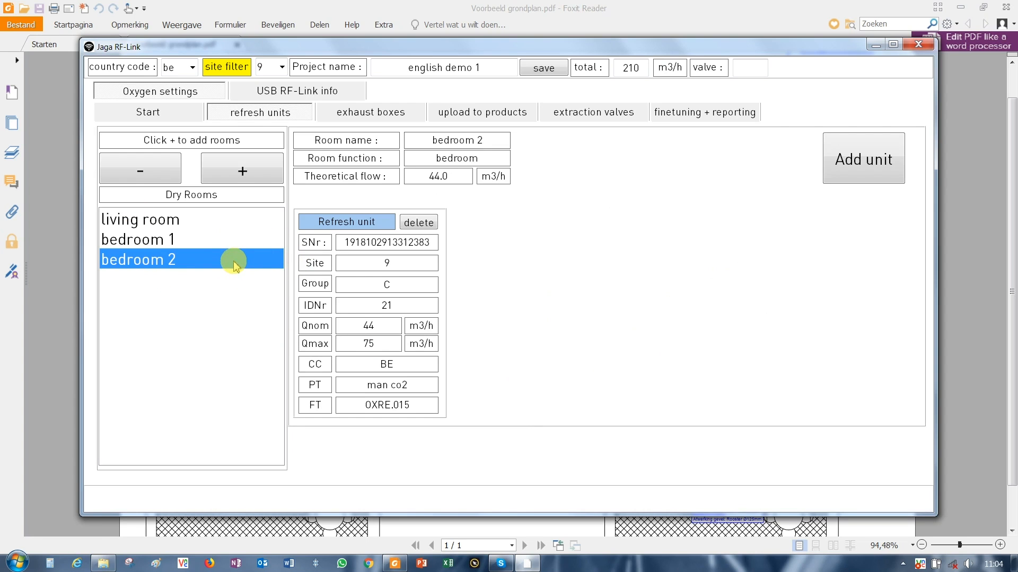
Add an exhaust box by detecting its serial number and enter "ceiling" as its location
{"action": "left_click", "coordinate": [369, 117]}
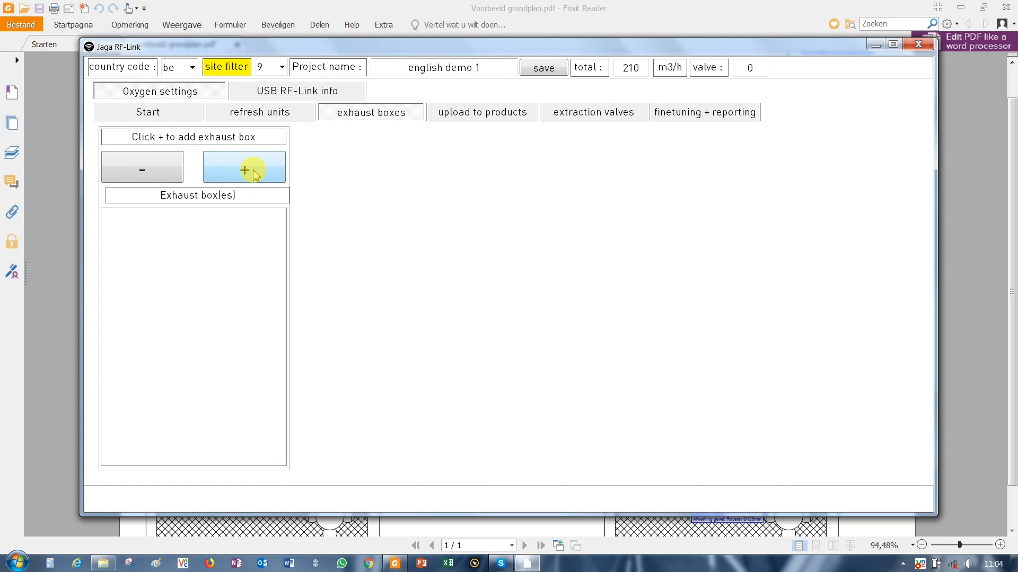
{"action": "left_click", "coordinate": [251, 173]}
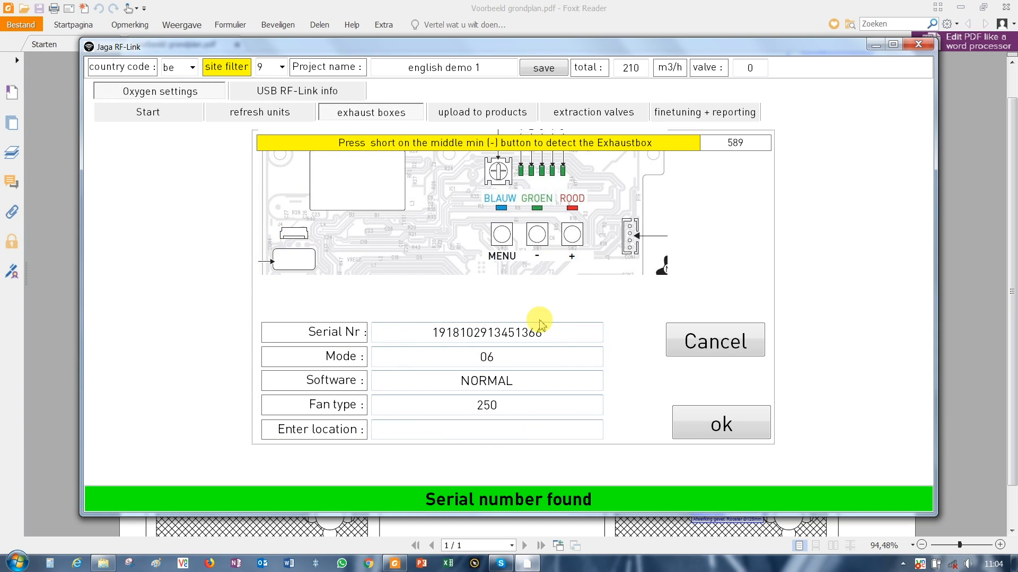
{"action": "left_click", "coordinate": [503, 434]}
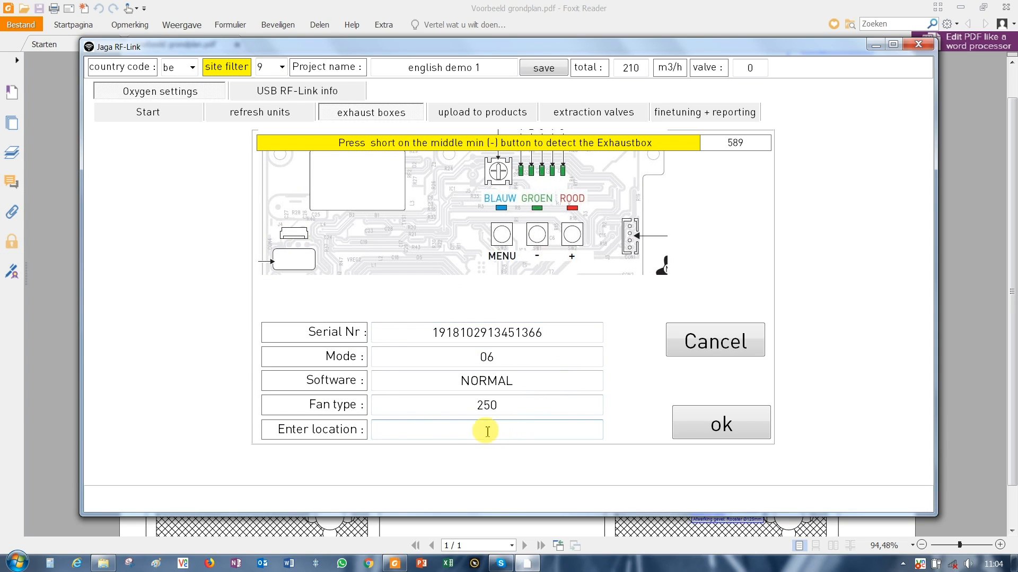
{"action": "left_click", "coordinate": [467, 430]}
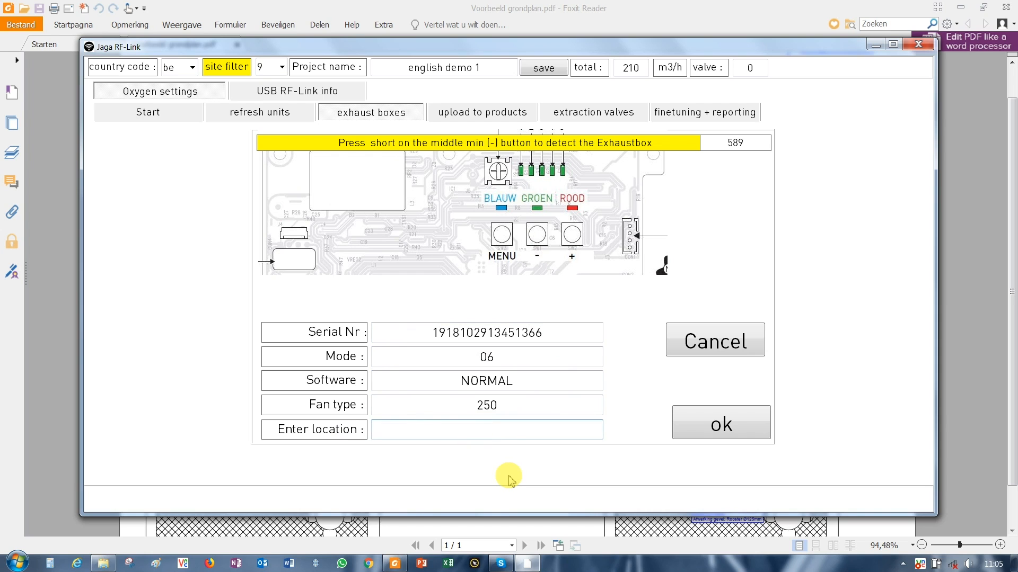
{"action": "type", "text": "ceiling"}
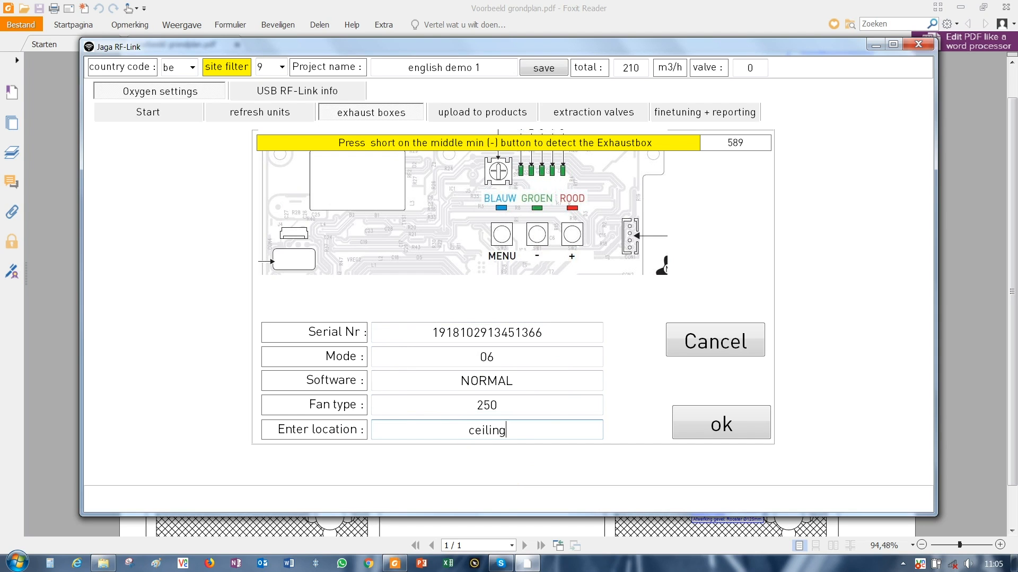
{"action": "left_click", "coordinate": [727, 428]}
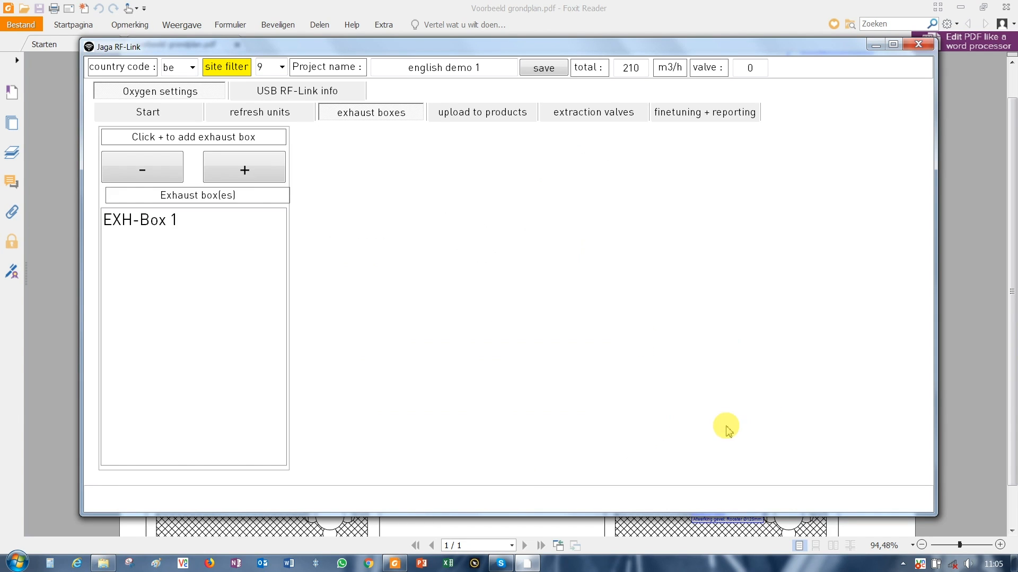
Add living room, bedroom 1 and bedroom 2 to the exhaust box's room list and review each room's refresh unit serial numbers
{"action": "left_click", "coordinate": [153, 226]}
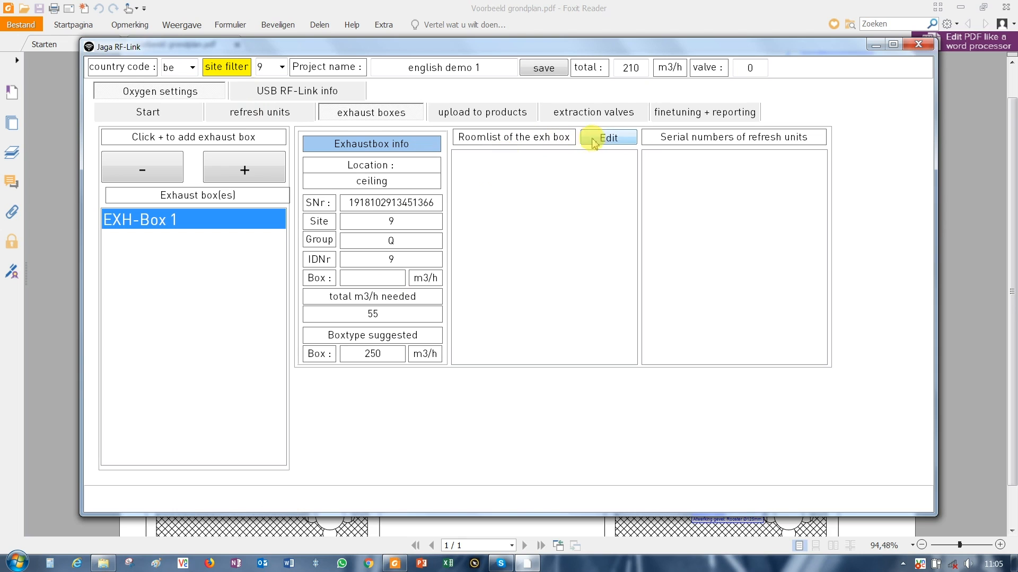
{"action": "left_click", "coordinate": [609, 139]}
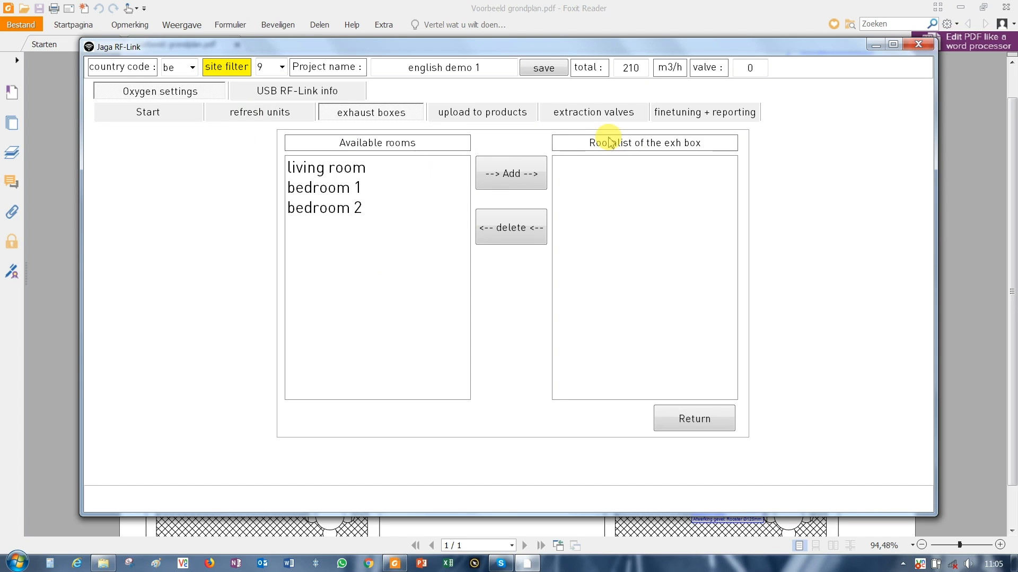
{"action": "left_click", "coordinate": [322, 169]}
{"action": "left_click", "coordinate": [513, 172]}
{"action": "left_click", "coordinate": [417, 175]}
{"action": "left_click", "coordinate": [511, 174]}
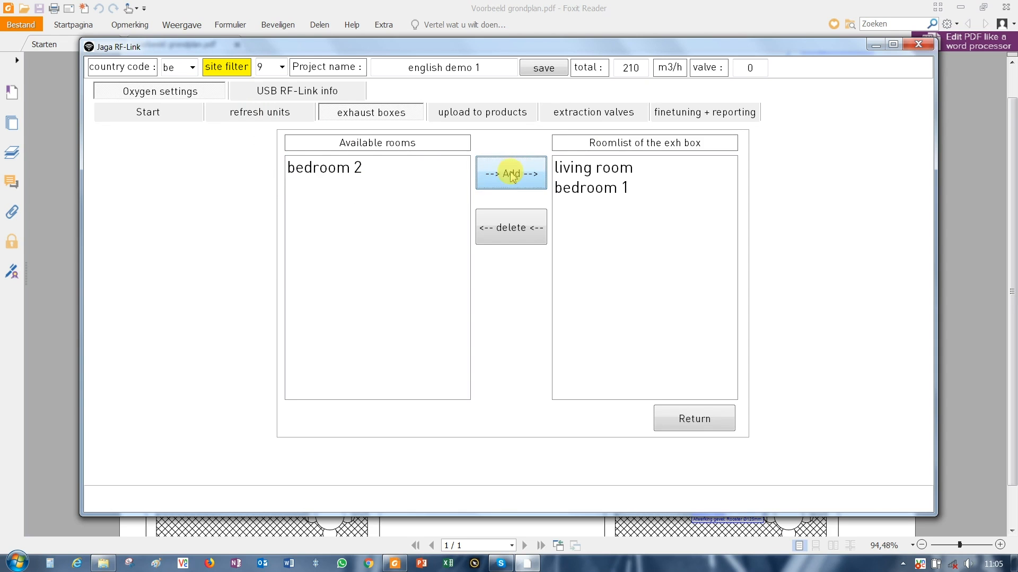
{"action": "left_click", "coordinate": [331, 174]}
{"action": "left_click", "coordinate": [500, 175]}
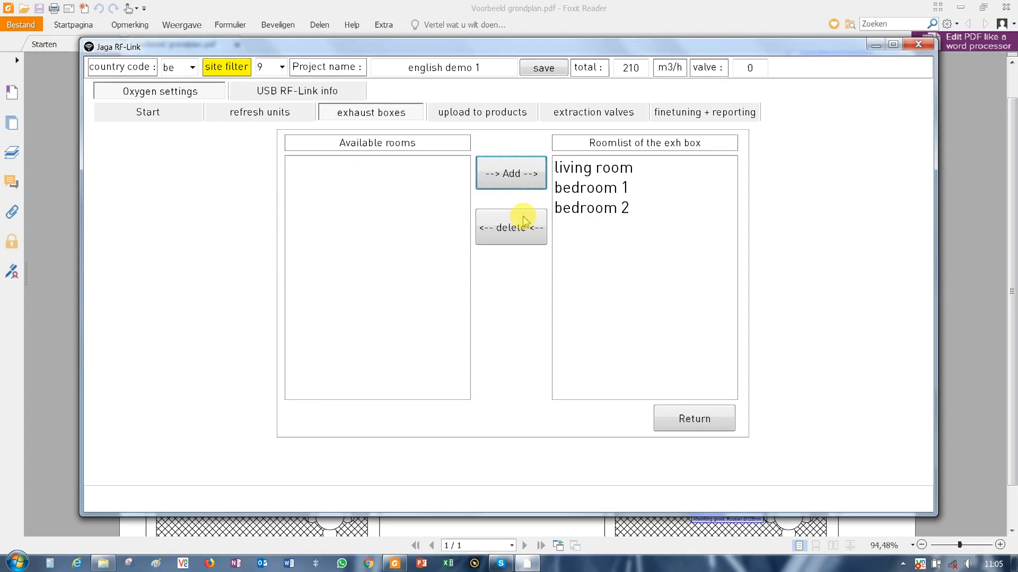
{"action": "left_click", "coordinate": [699, 420]}
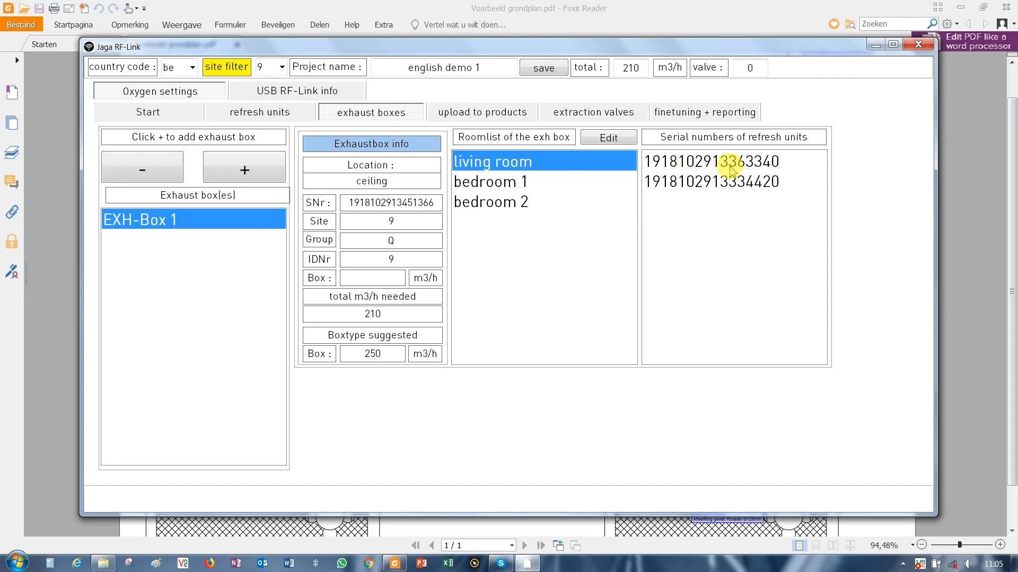
{"action": "left_click", "coordinate": [492, 183]}
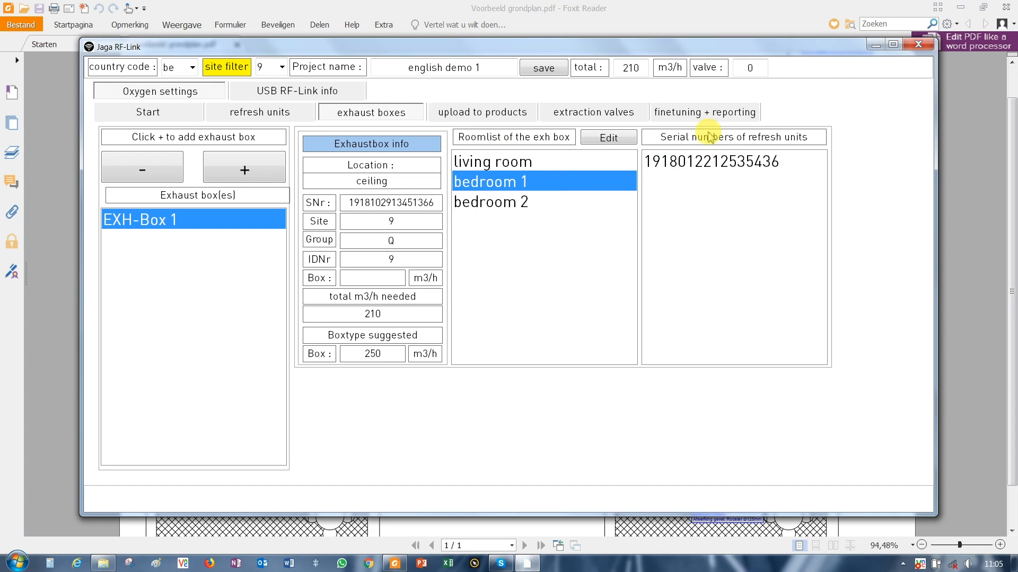
{"action": "left_click", "coordinate": [522, 206]}
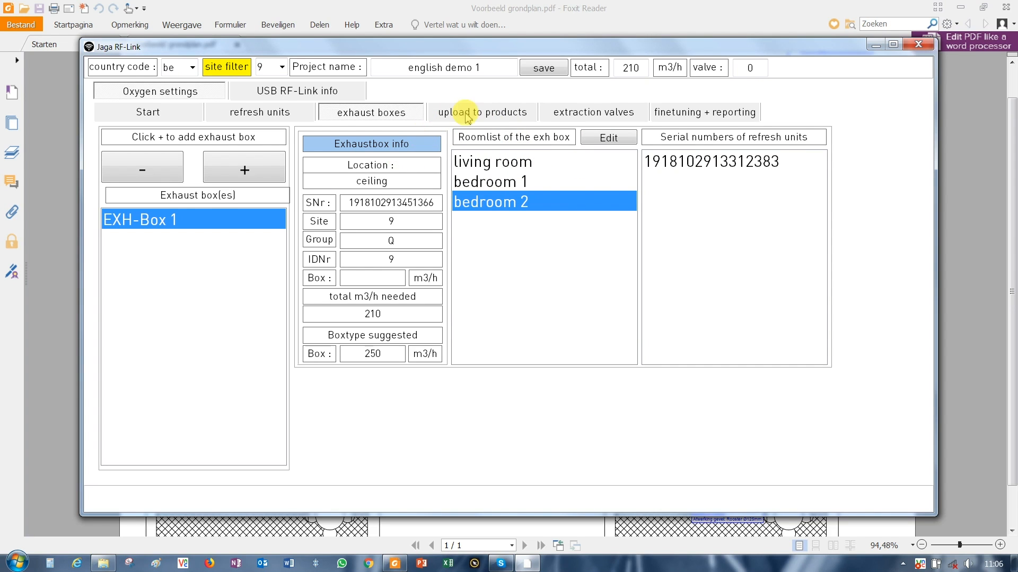
Run the automatic configuration process to upload the settings to all refresh units and the exhaust box
{"action": "left_click", "coordinate": [489, 116]}
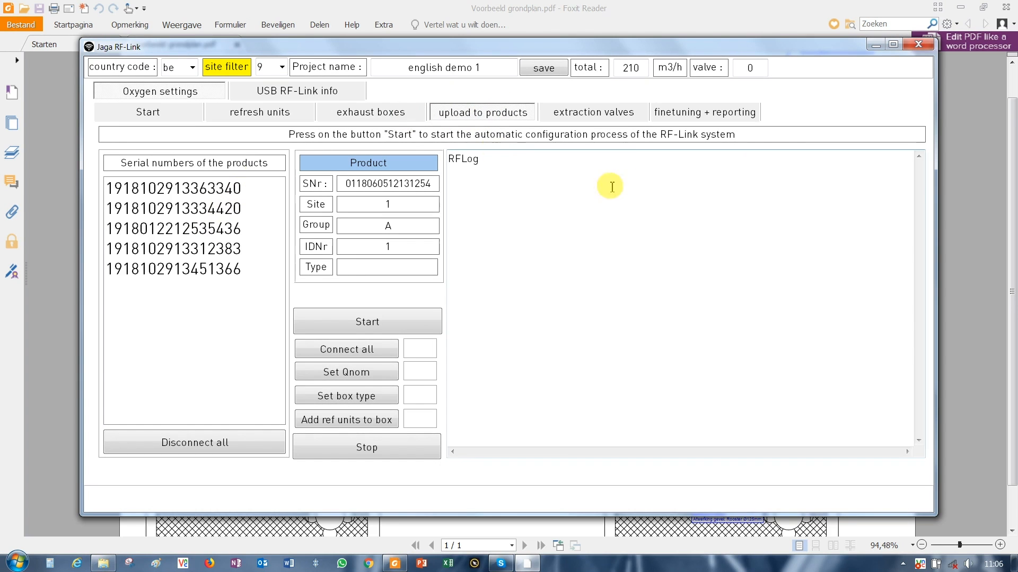
{"action": "left_click", "coordinate": [370, 328]}
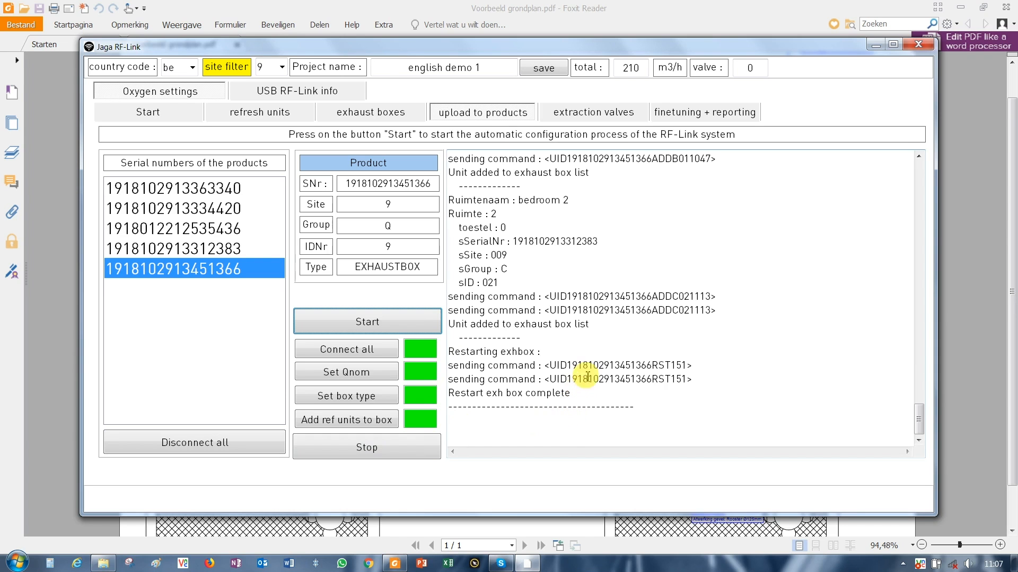
Add an extraction point room named "bathroom" with the bathroom room function
{"action": "left_click", "coordinate": [596, 116]}
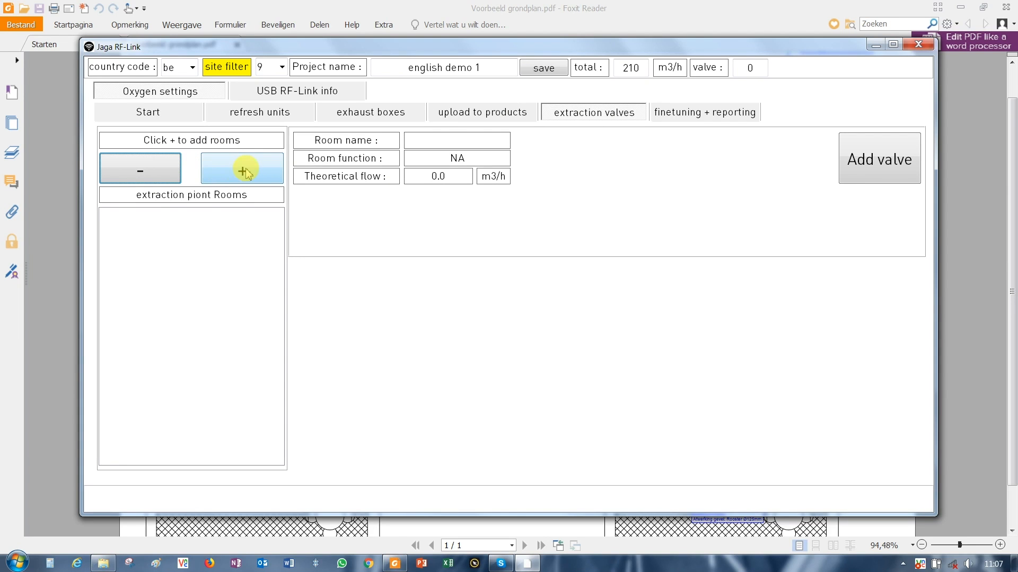
{"action": "left_click", "coordinate": [248, 174]}
{"action": "left_click", "coordinate": [340, 179]}
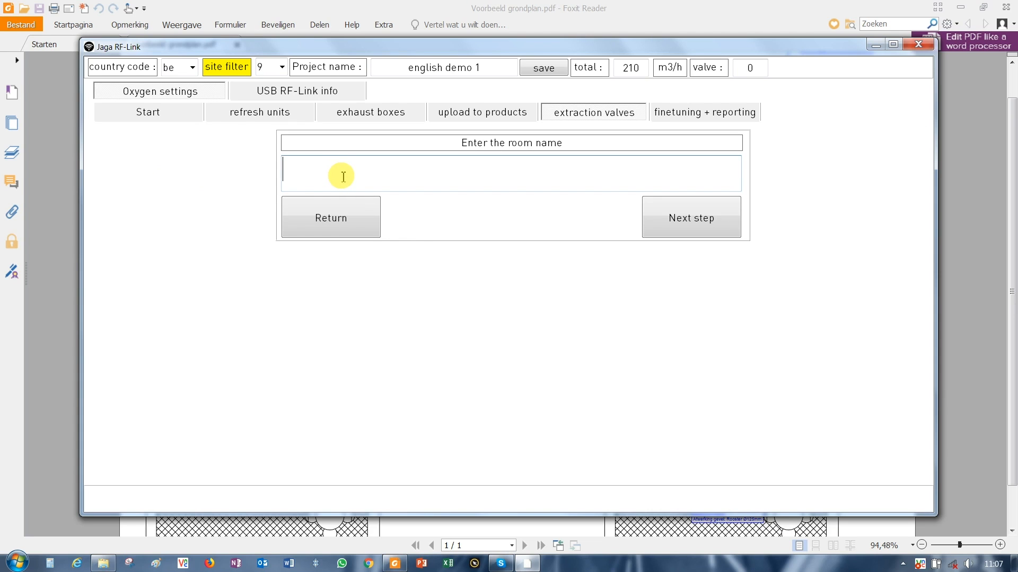
{"action": "type", "text": "bathroom"}
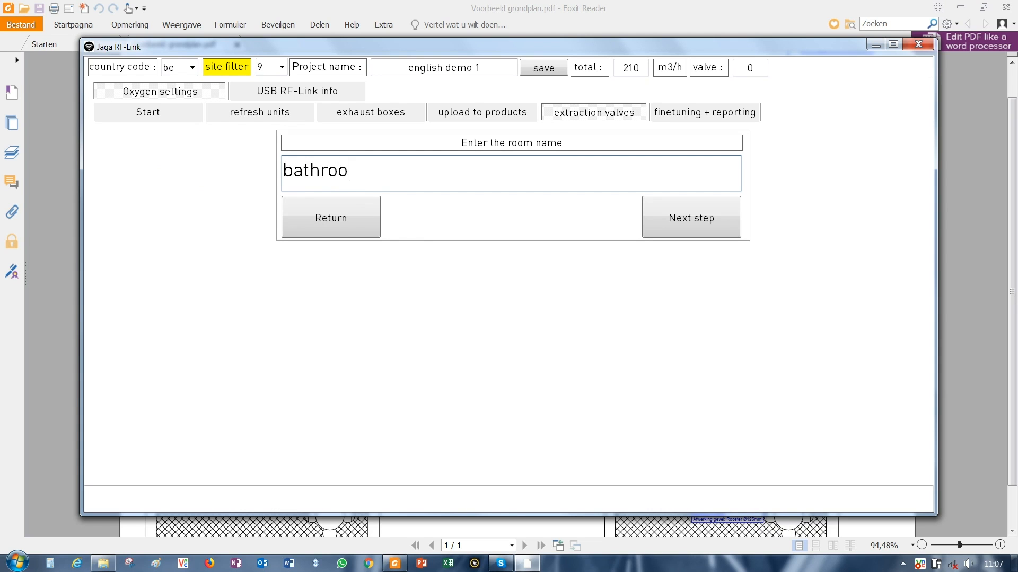
{"action": "left_click", "coordinate": [684, 224]}
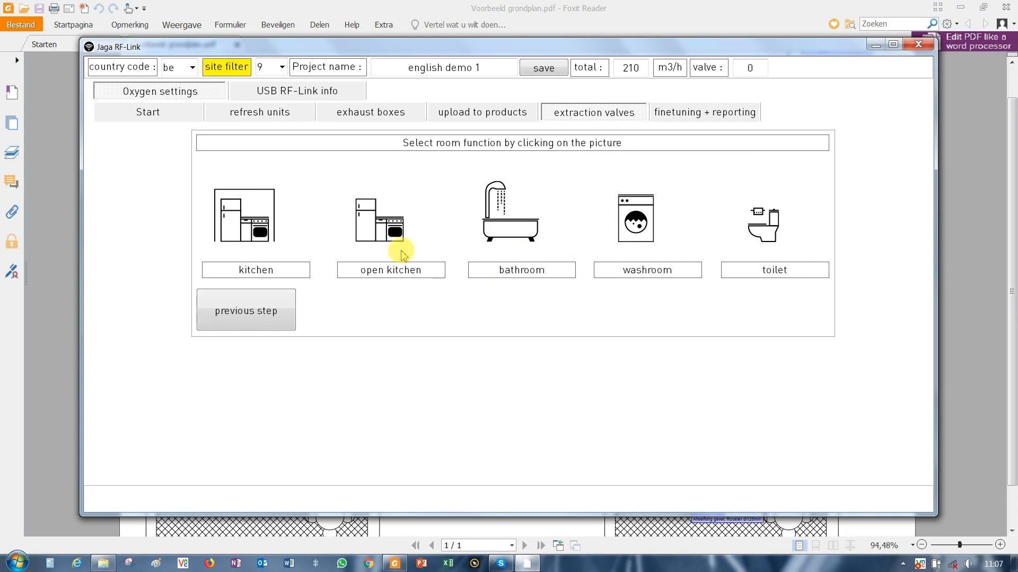
{"action": "left_click", "coordinate": [516, 225]}
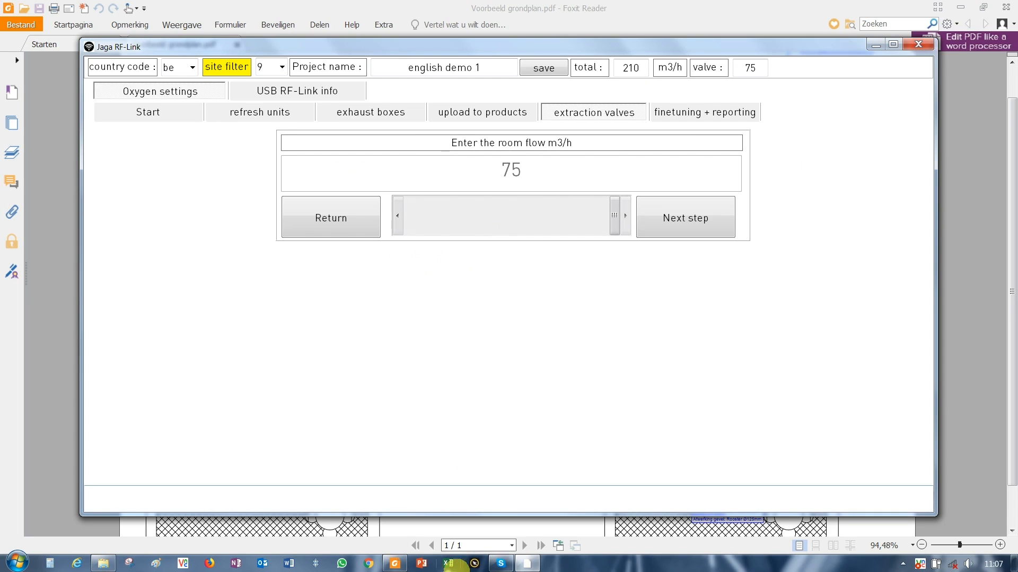
Look up the bathroom's extraction flow on the floor plan in Foxit Reader and set its room flow to 60 m3/h in Jaga RF-Link
{"action": "left_click", "coordinate": [401, 565]}
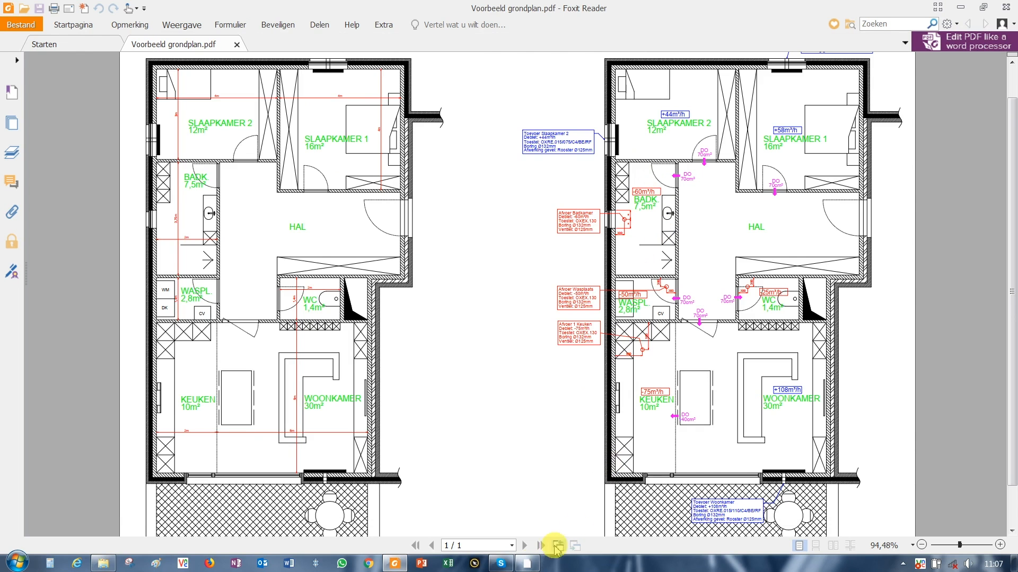
{"action": "left_click", "coordinate": [527, 564]}
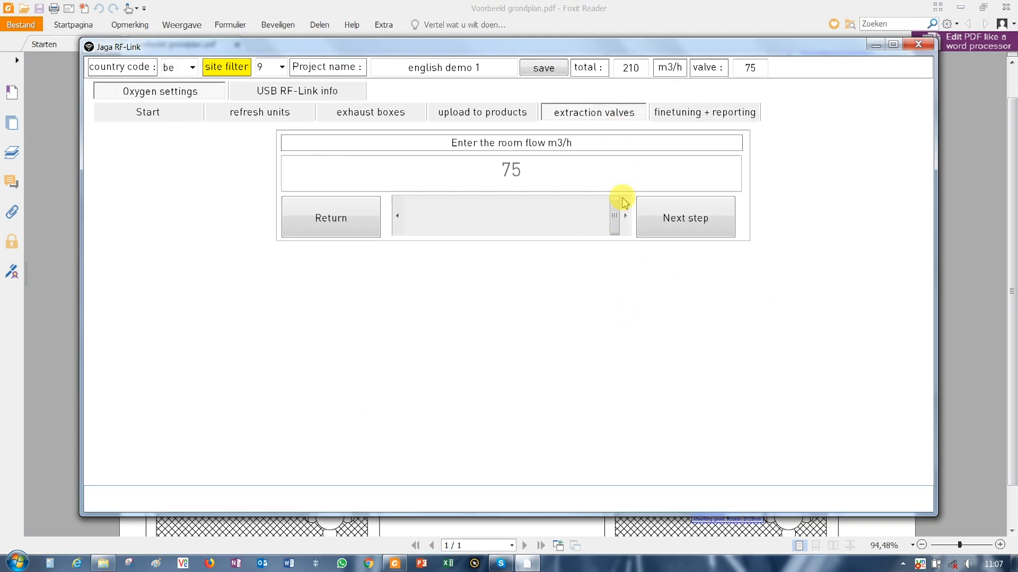
{"action": "left_click_drag", "start_coordinate": [614, 223], "coordinate": [491, 220]}
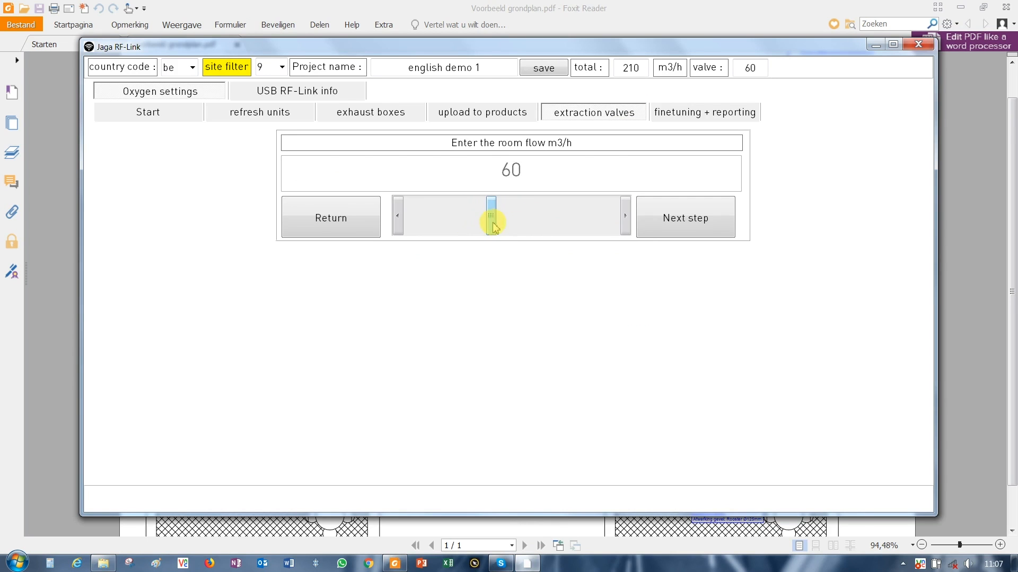
{"action": "left_click", "coordinate": [693, 226]}
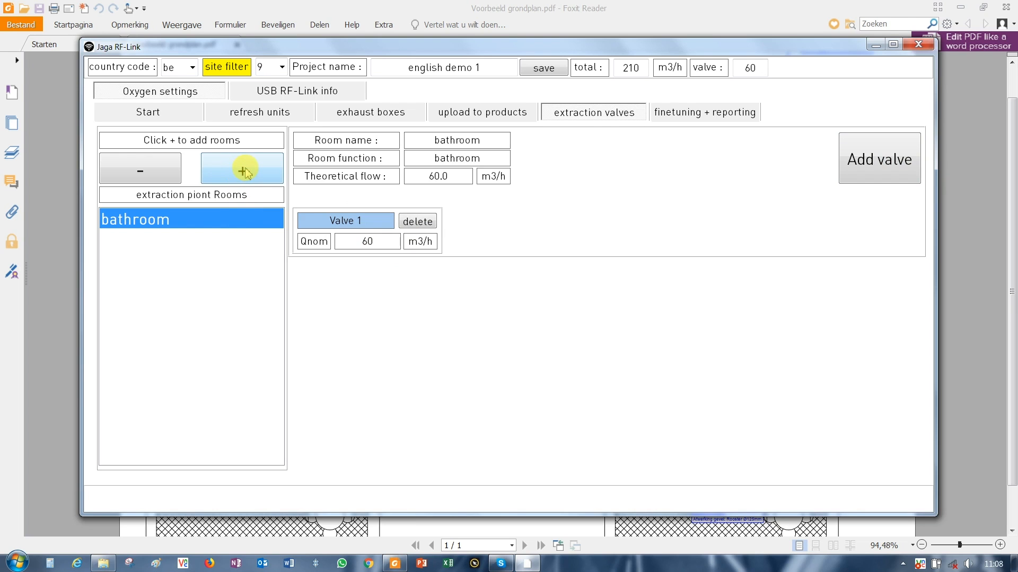
Add an extraction point room named "kitchen" with the closed kitchen room function
{"action": "left_click", "coordinate": [245, 172]}
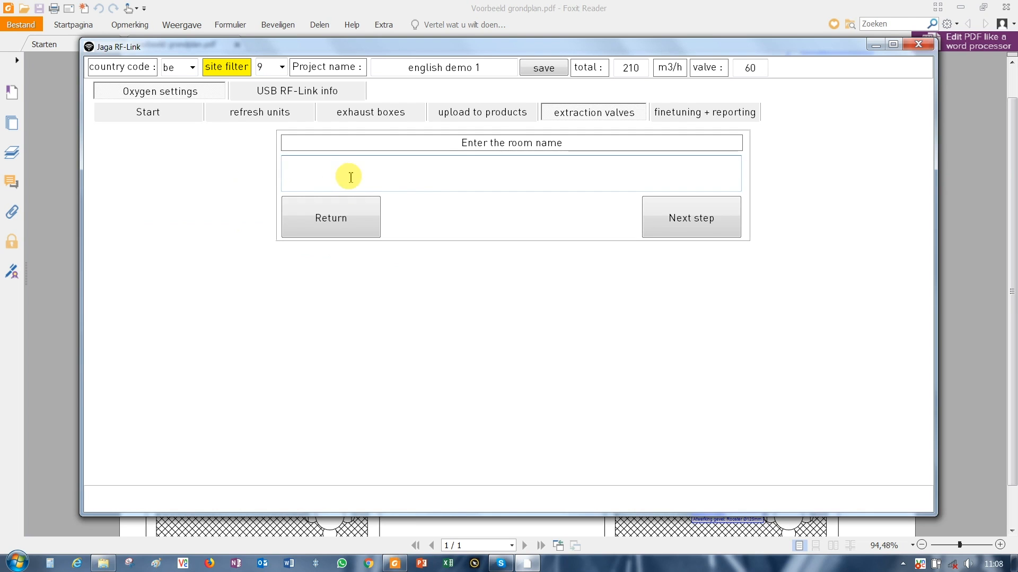
{"action": "type", "text": "kitchen"}
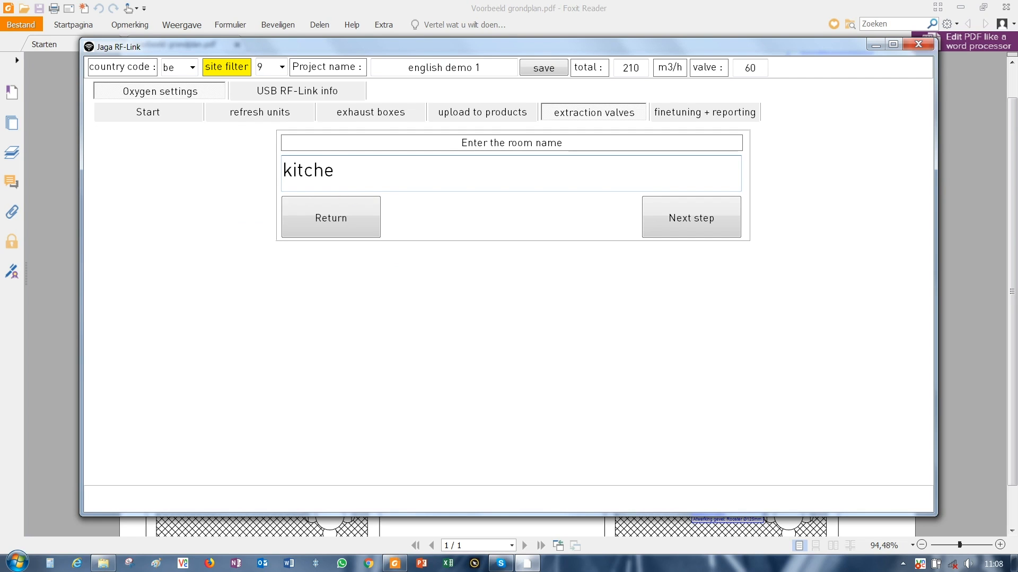
{"action": "left_click", "coordinate": [695, 220]}
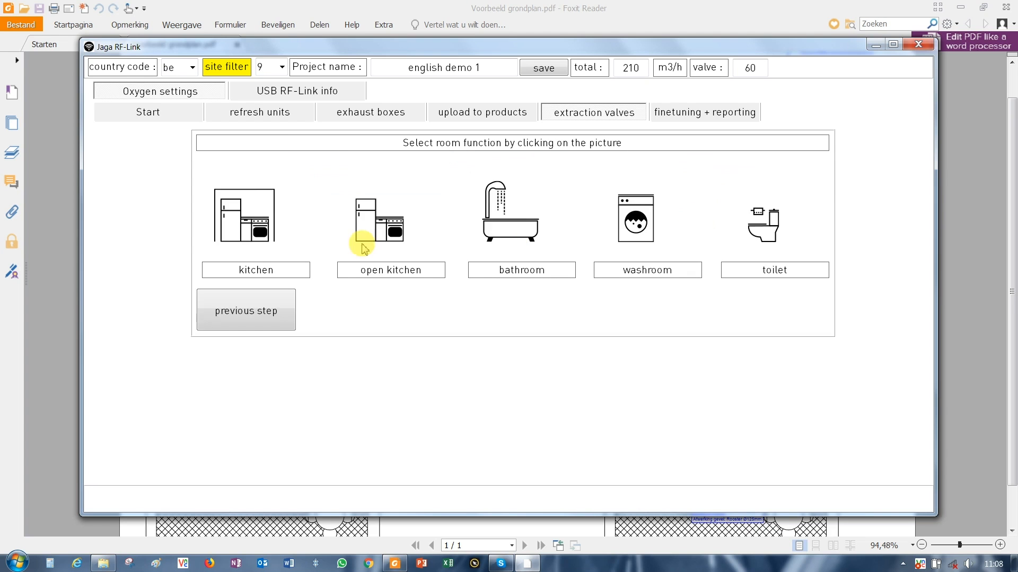
{"action": "left_click", "coordinate": [251, 235]}
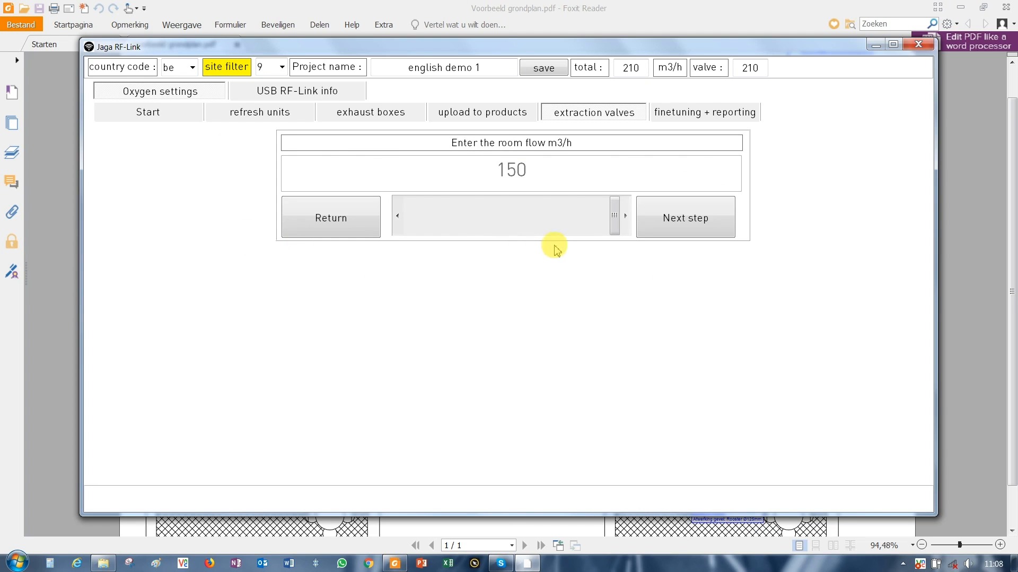
Set the kitchen's room flow to 75 m3/h according to the floor plan and add a second valve to the room
{"action": "left_click", "coordinate": [507, 566]}
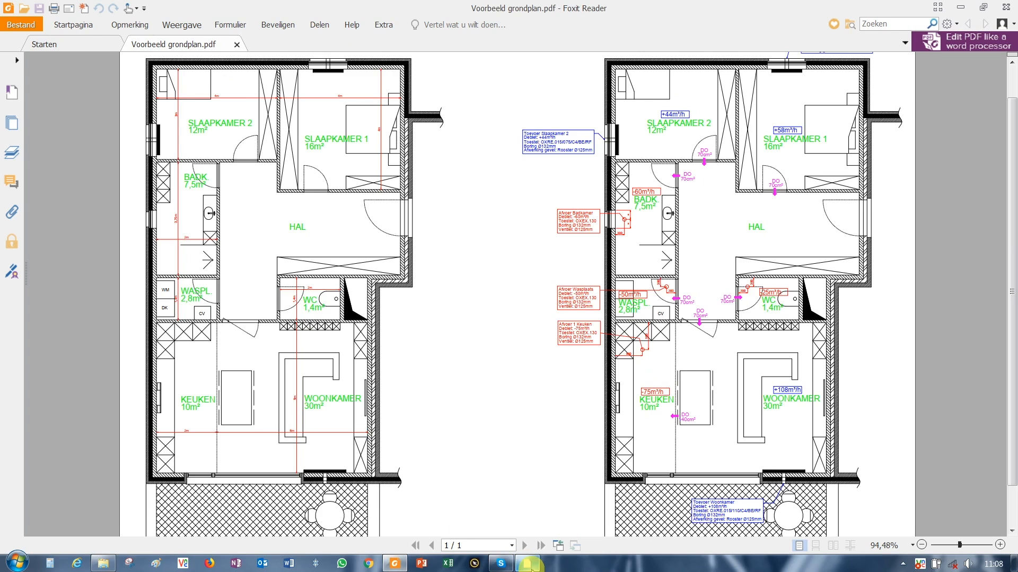
{"action": "left_click", "coordinate": [527, 564]}
{"action": "left_click_drag", "start_coordinate": [613, 213], "coordinate": [458, 229]}
{"action": "left_click", "coordinate": [720, 222]}
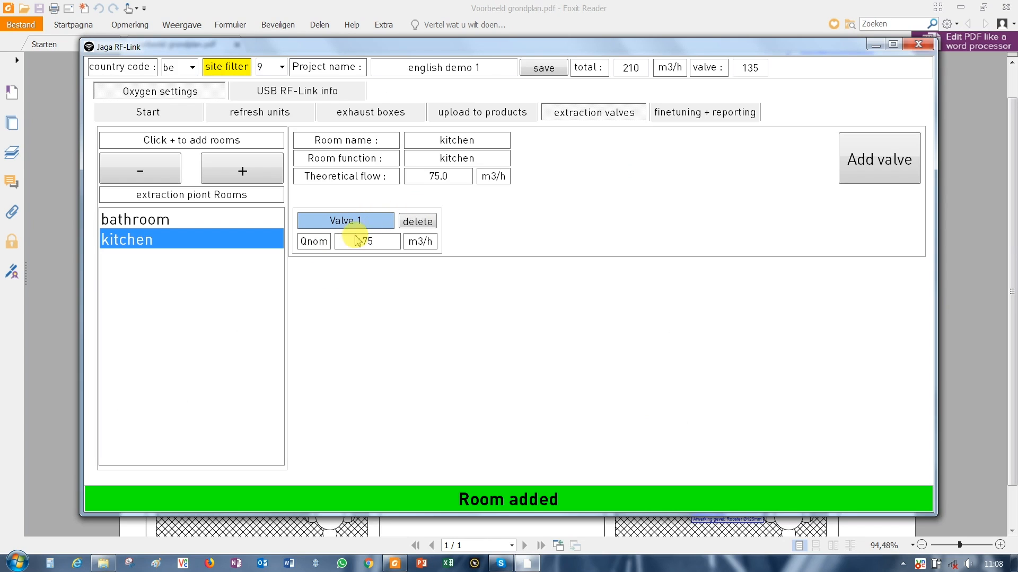
{"action": "left_click", "coordinate": [881, 164]}
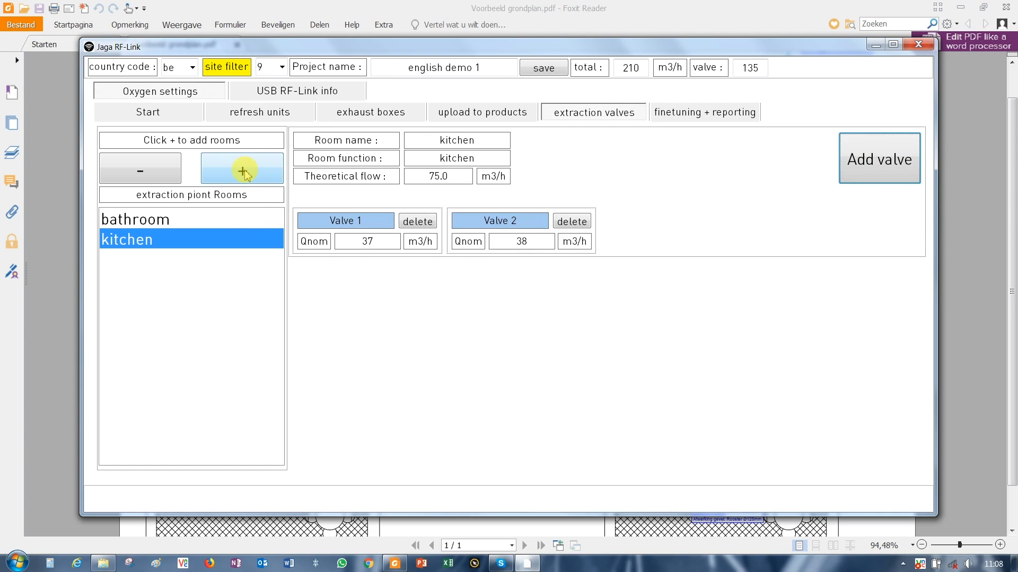
Add an extraction point room named "utility" with the washroom room function
{"action": "left_click", "coordinate": [243, 172]}
{"action": "type", "text": "utility"}
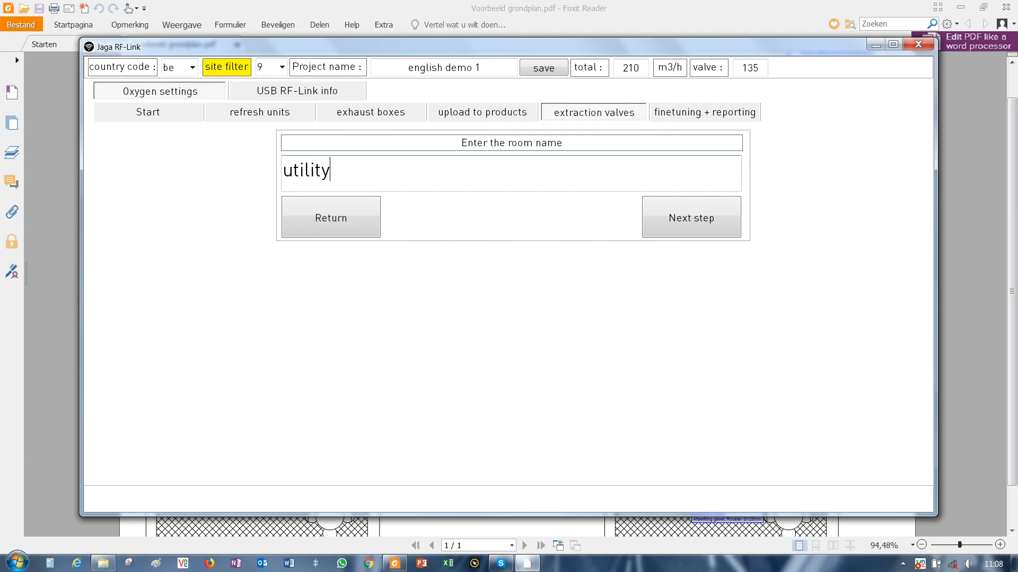
{"action": "left_click", "coordinate": [708, 221]}
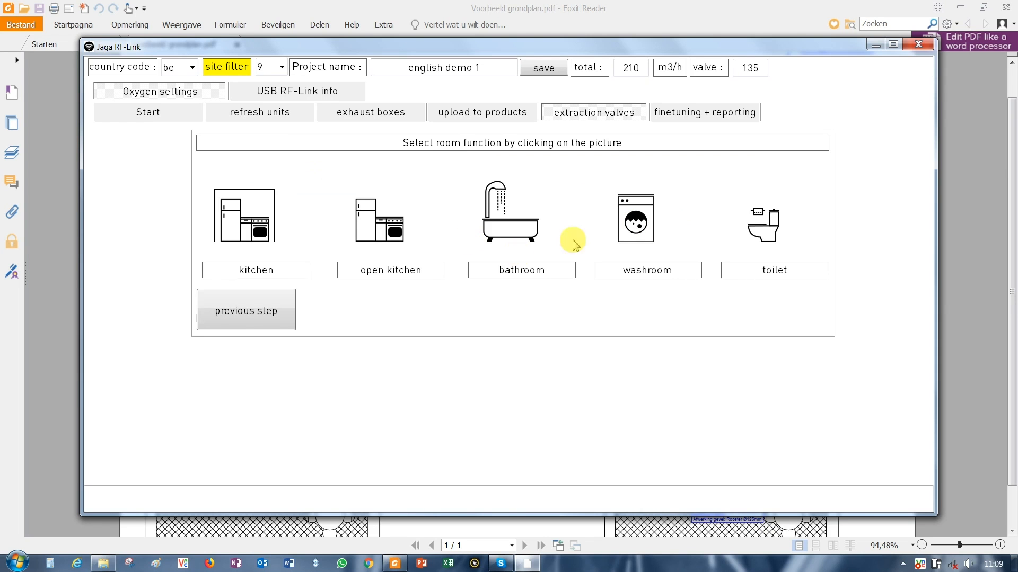
{"action": "left_click", "coordinate": [643, 224]}
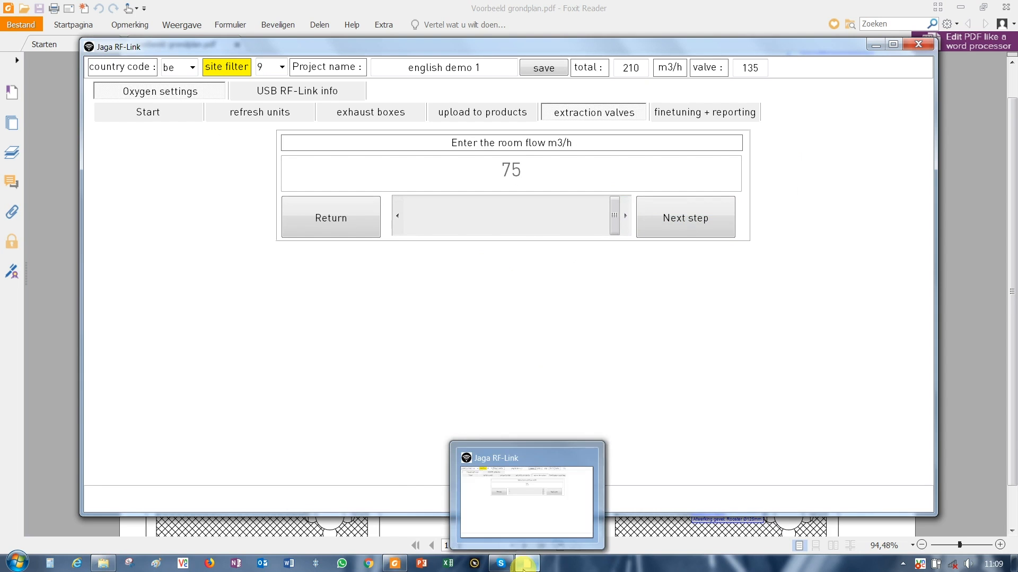
Check the utility room's extraction flow on the floor plan in Foxit Reader and set its room flow to 50 m3/h in Jaga RF-Link
{"action": "left_click", "coordinate": [439, 496]}
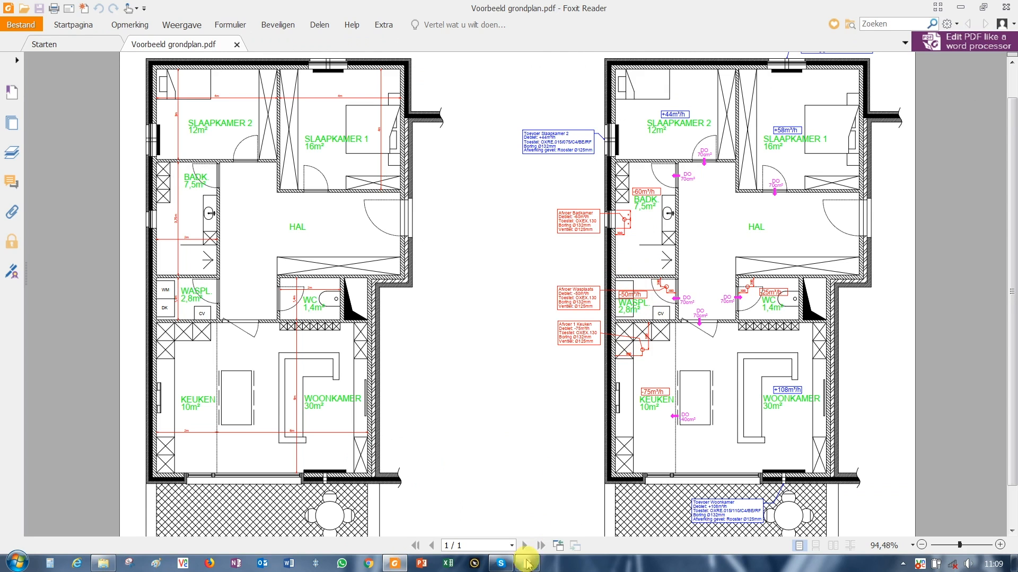
{"action": "mouse_move", "coordinate": [531, 563]}
{"action": "left_click", "coordinate": [532, 525]}
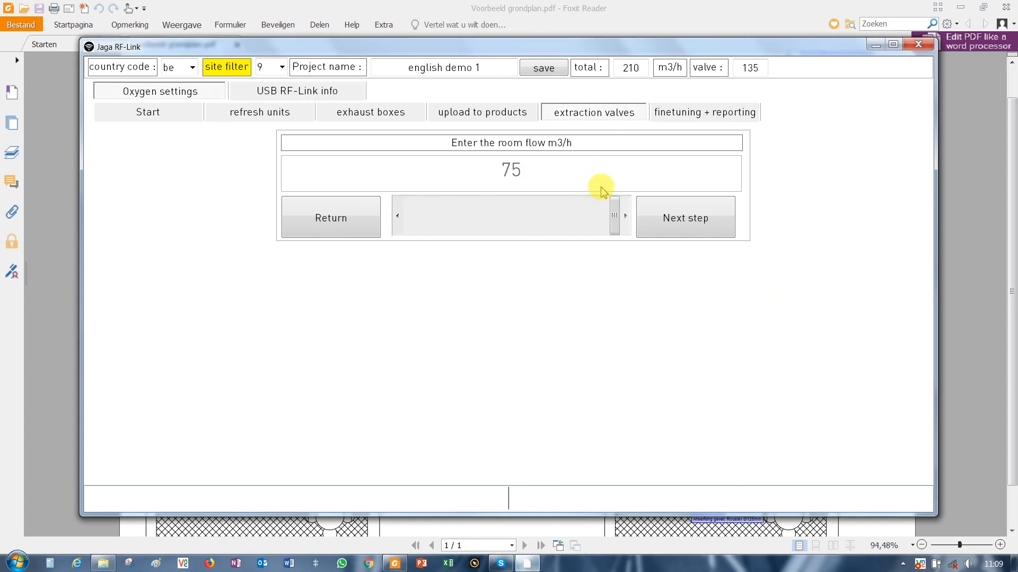
{"action": "left_click_drag", "start_coordinate": [615, 216], "coordinate": [406, 215]}
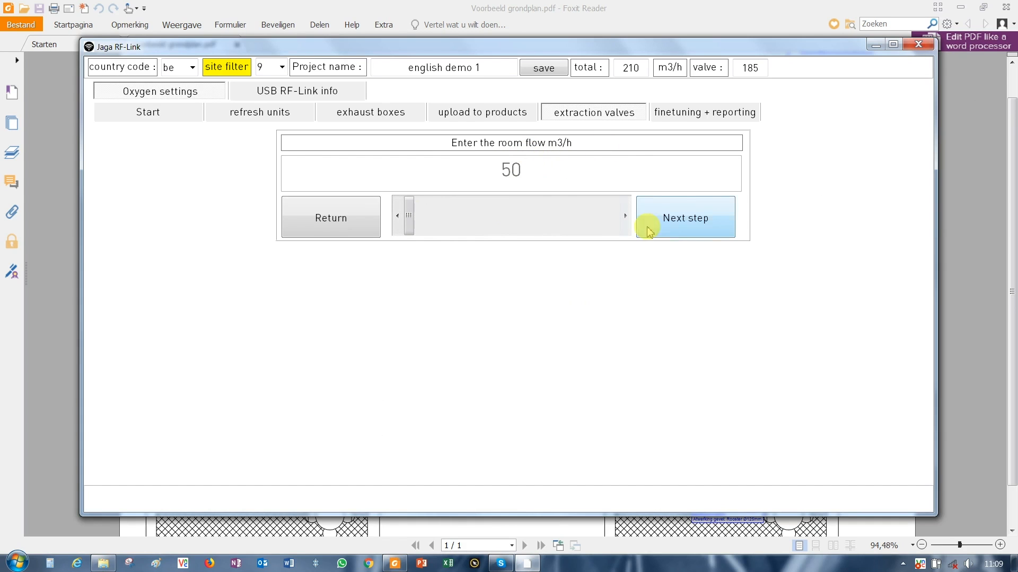
{"action": "left_click", "coordinate": [685, 226]}
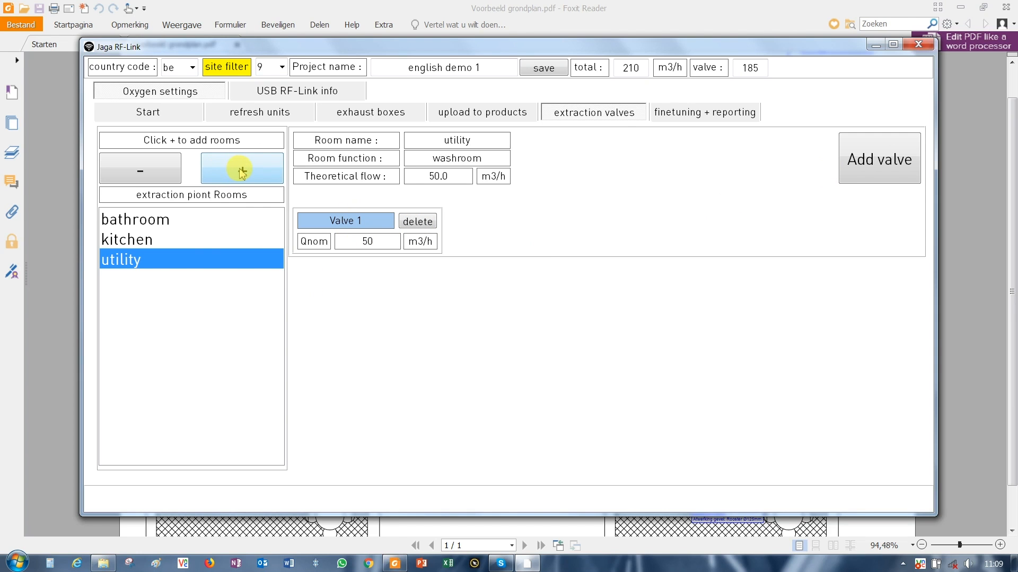
Add an extraction point room named "toilet" with the toilet room function
{"action": "left_click", "coordinate": [242, 171]}
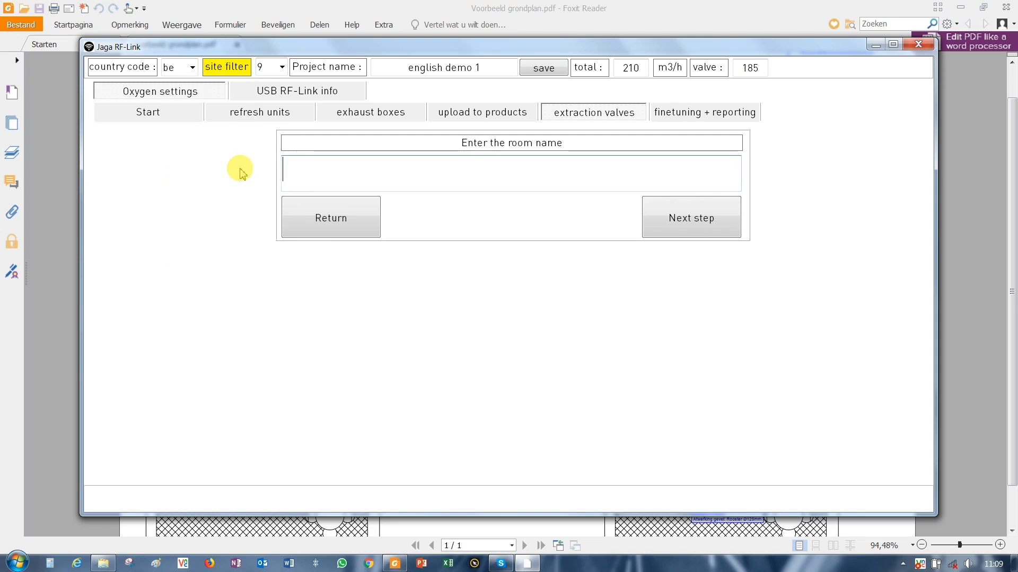
{"action": "type", "text": "toilet"}
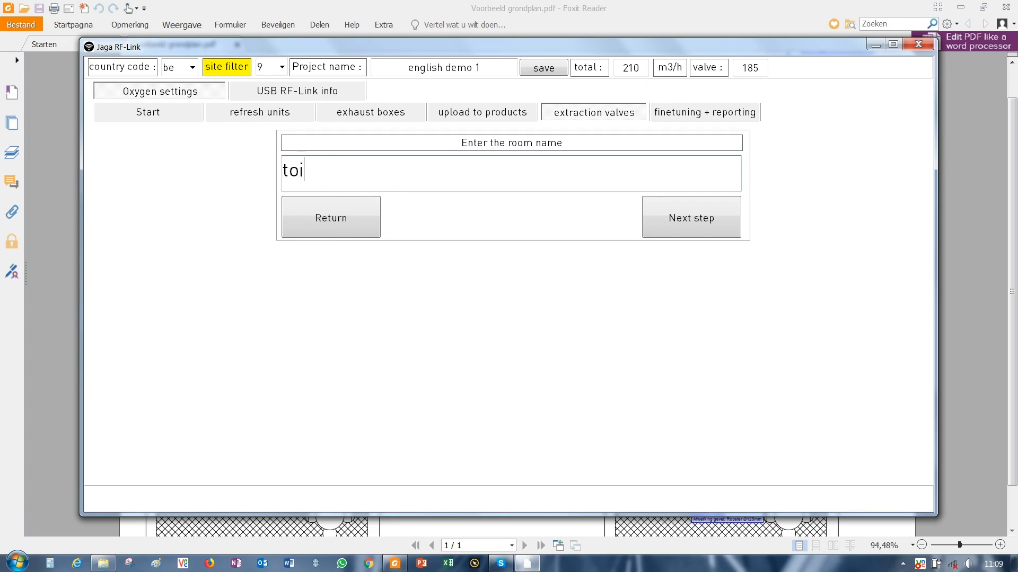
{"action": "left_click", "coordinate": [678, 223]}
{"action": "left_click", "coordinate": [763, 225]}
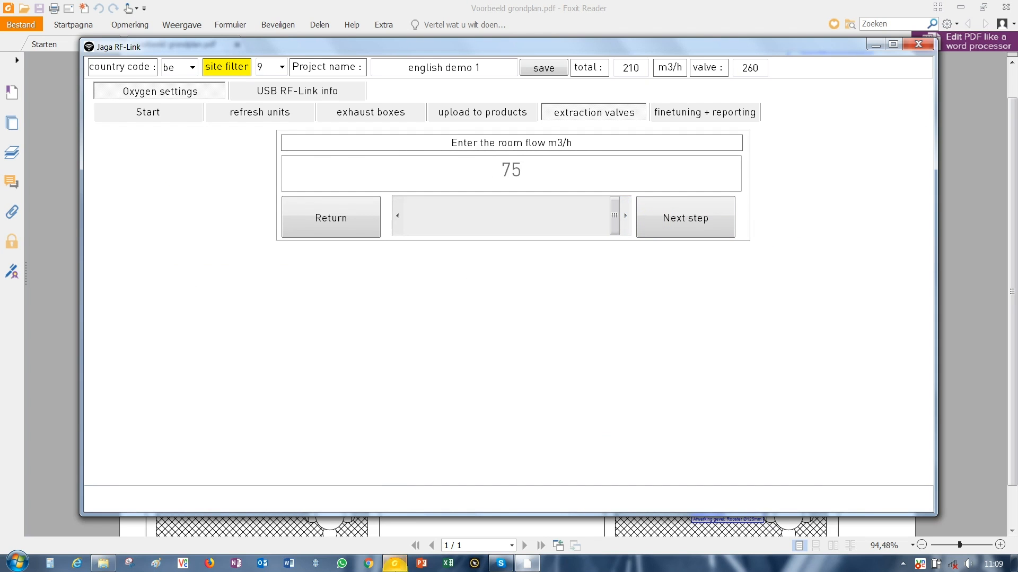
Set the toilet's room flow to 25 m3/h according to the floor plan and recheck the plan's extraction flows
{"action": "left_click", "coordinate": [394, 564]}
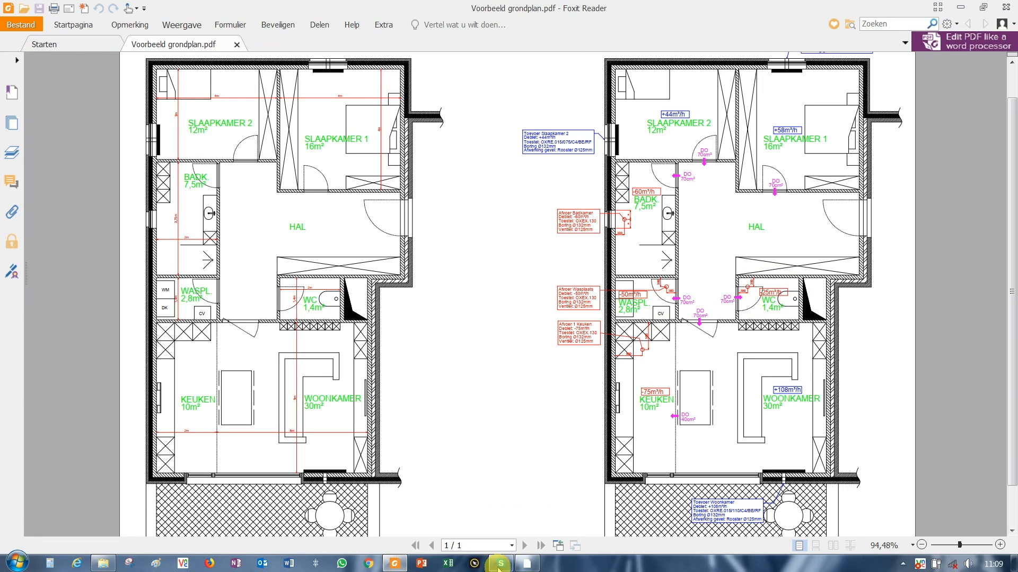
{"action": "left_click", "coordinate": [528, 564]}
{"action": "left_click_drag", "start_coordinate": [610, 221], "coordinate": [400, 233]}
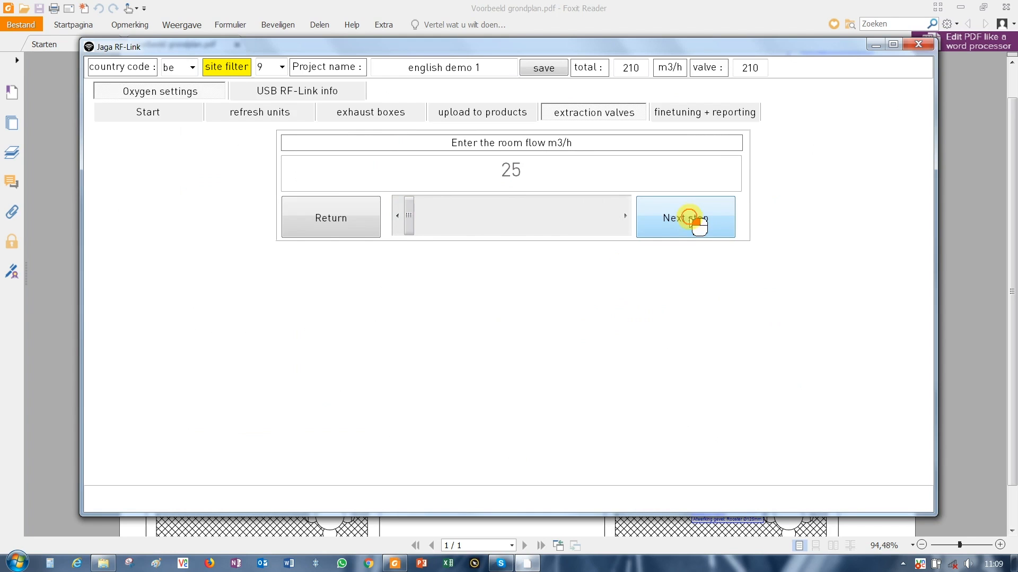
{"action": "left_click", "coordinate": [691, 222]}
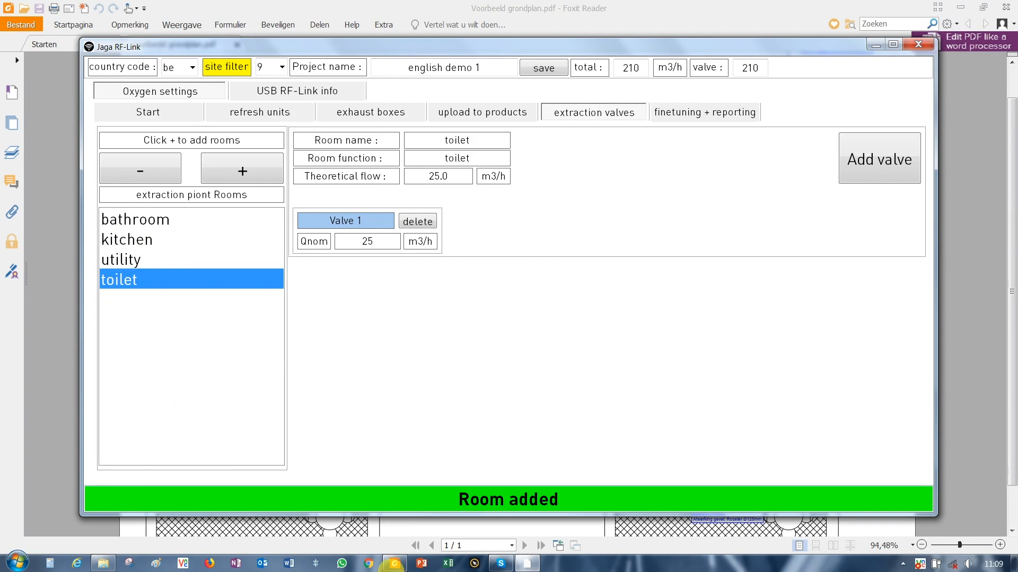
{"action": "left_click", "coordinate": [396, 565]}
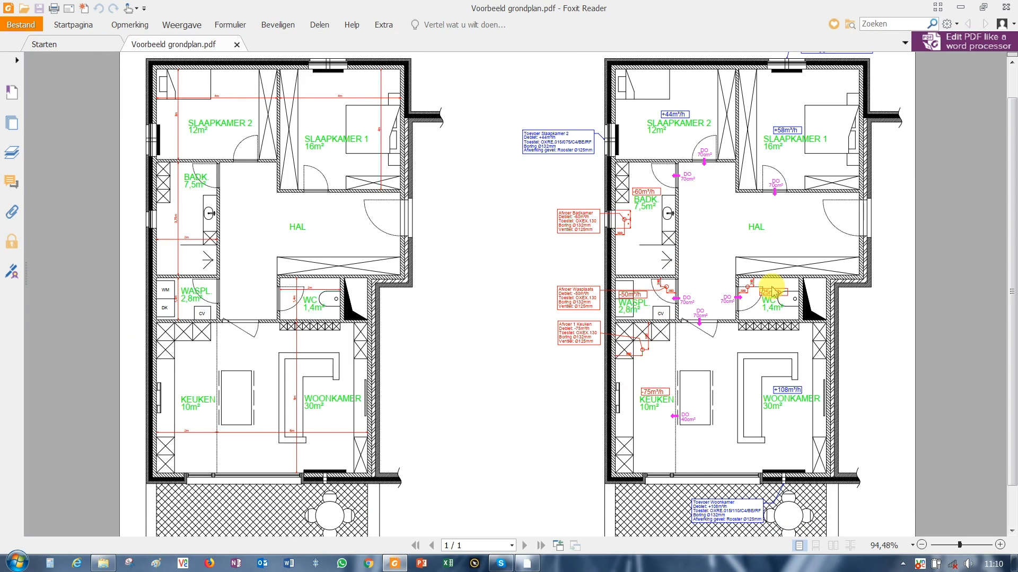
{"action": "mouse_move", "coordinate": [522, 565]}
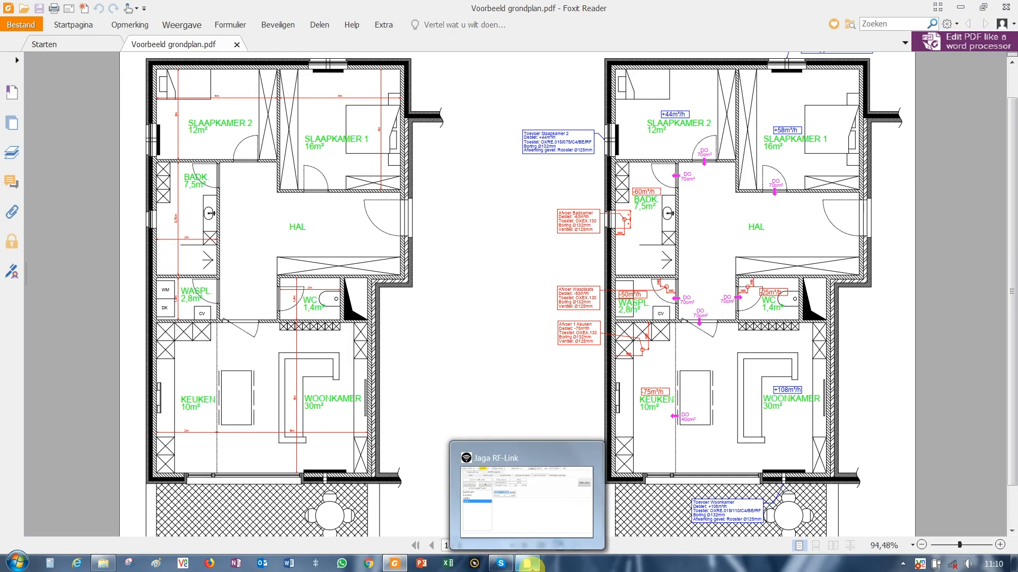
{"action": "left_click", "coordinate": [533, 566]}
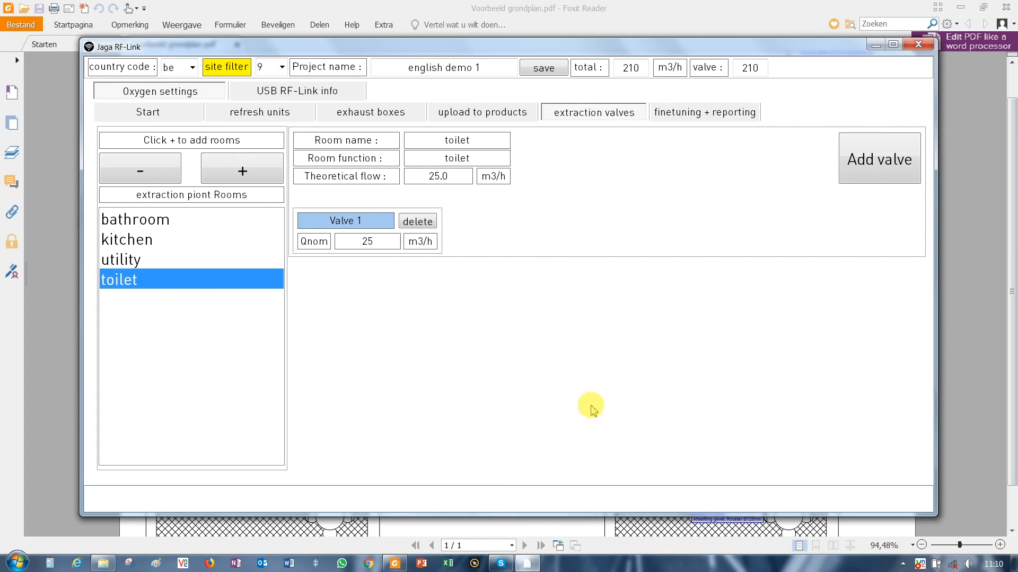
Fill in the general information for finetuning and reporting with "test site" as client name and "jaga" as installer name
{"action": "left_click", "coordinate": [686, 115]}
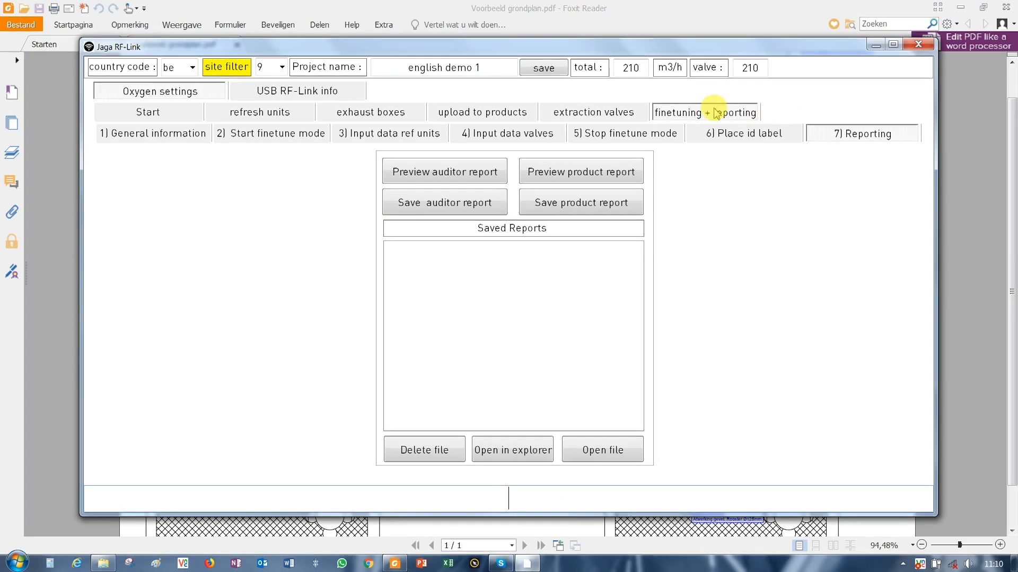
{"action": "left_click", "coordinate": [165, 139]}
{"action": "left_click", "coordinate": [273, 207]}
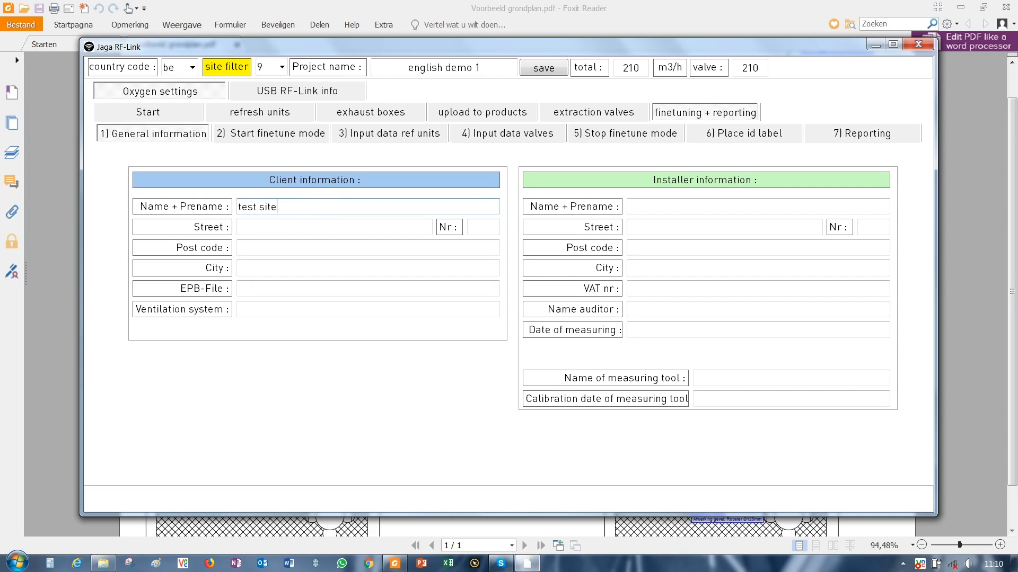
{"action": "left_click", "coordinate": [678, 208]}
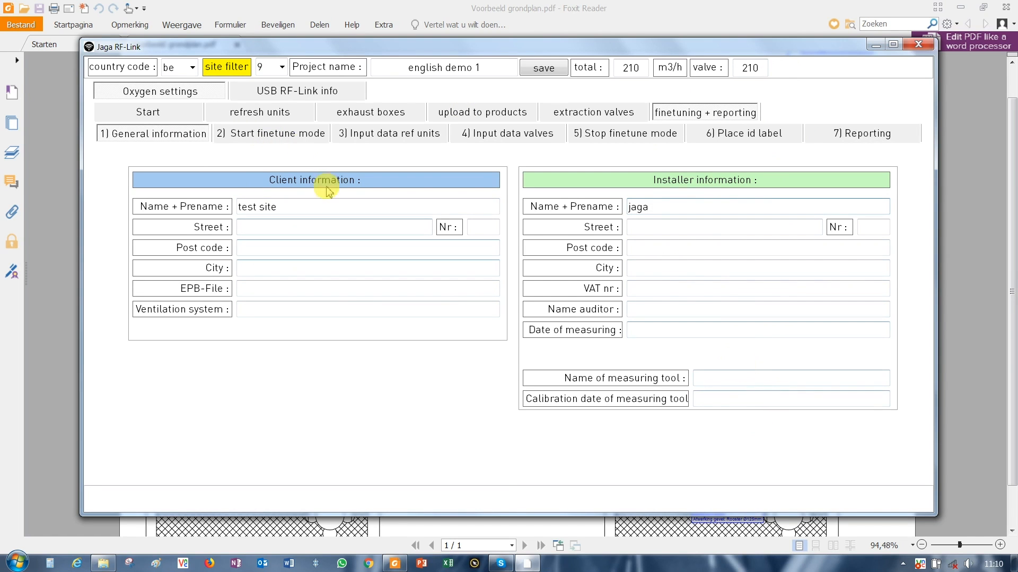
Start the finetuning mode on the project's refresh units
{"action": "left_click", "coordinate": [274, 137]}
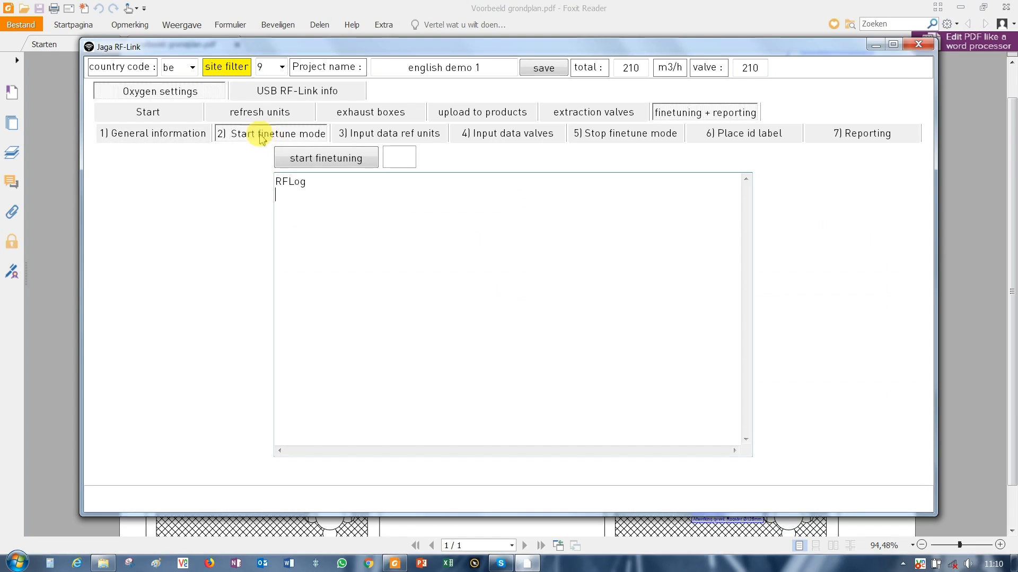
{"action": "left_click", "coordinate": [350, 160]}
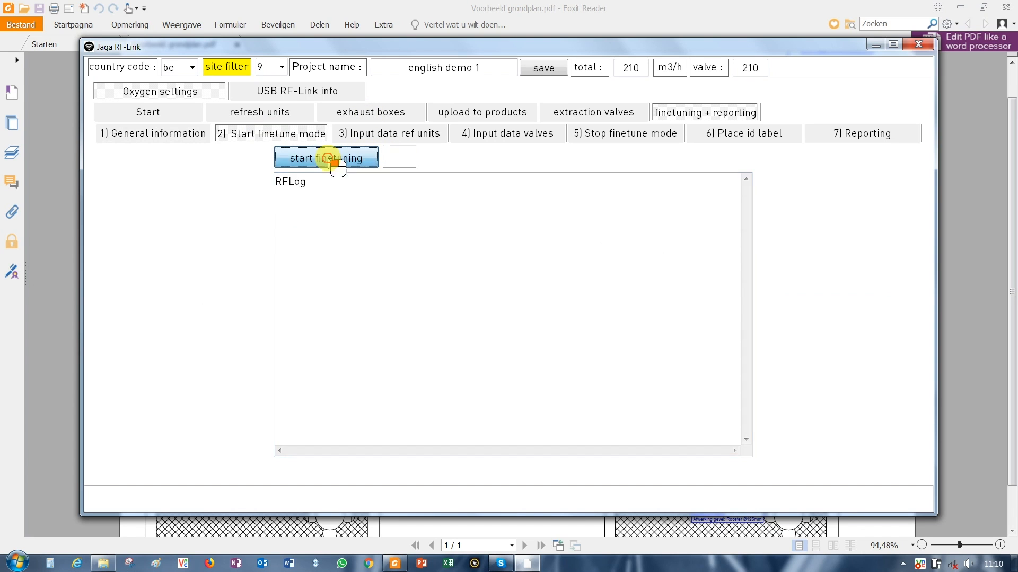
{"action": "left_click", "coordinate": [329, 159]}
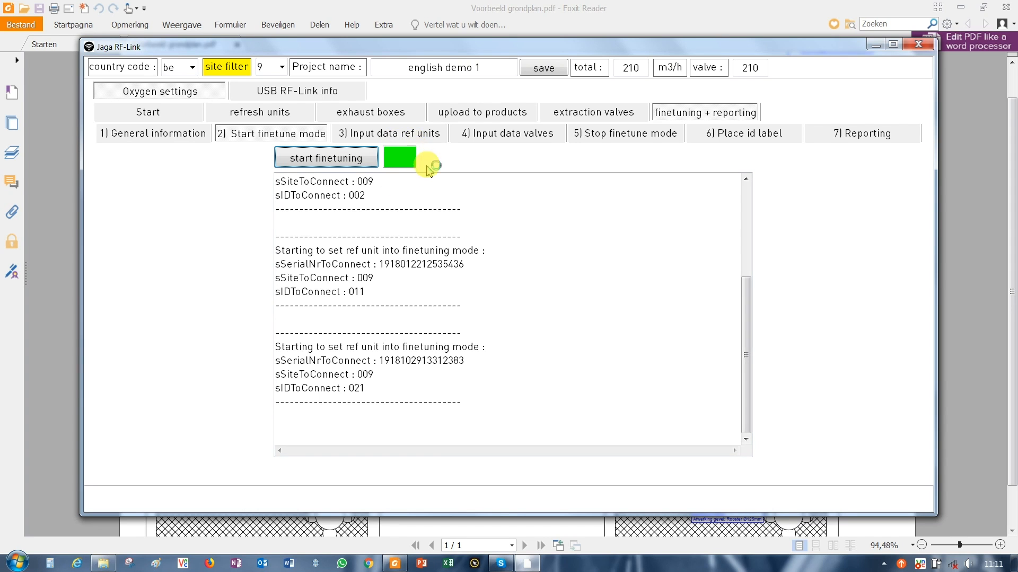
Enter the references "Left" and "Right" for the living room's first and second refresh units in the finetuning data
{"action": "left_click", "coordinate": [408, 138]}
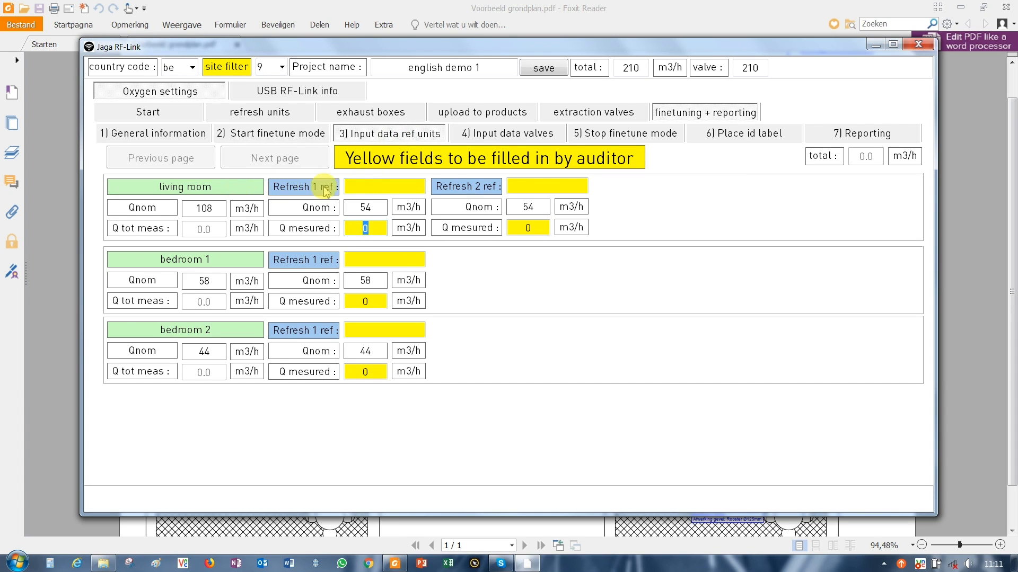
{"action": "left_click", "coordinate": [365, 187]}
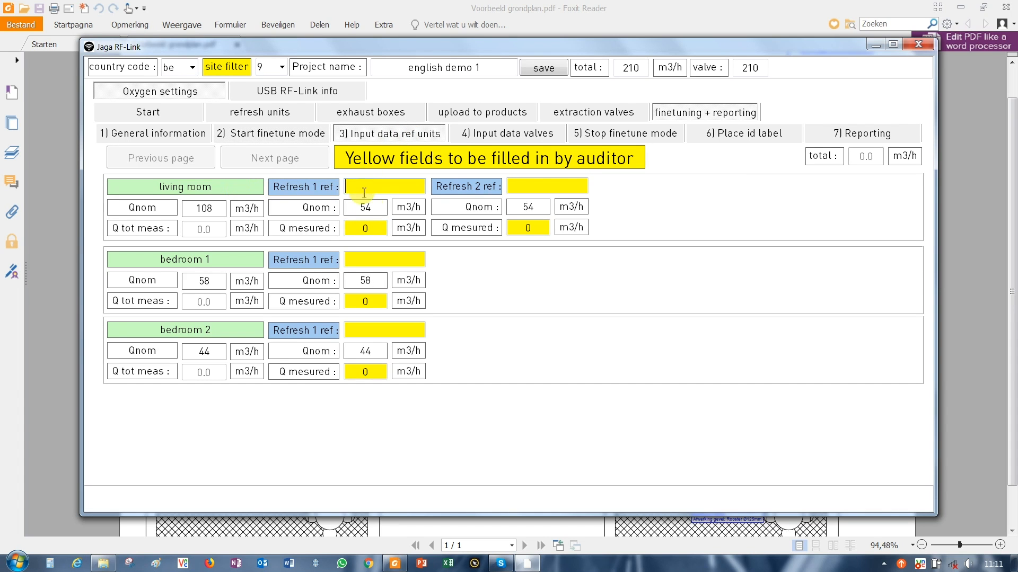
{"action": "type", "text": "Left"}
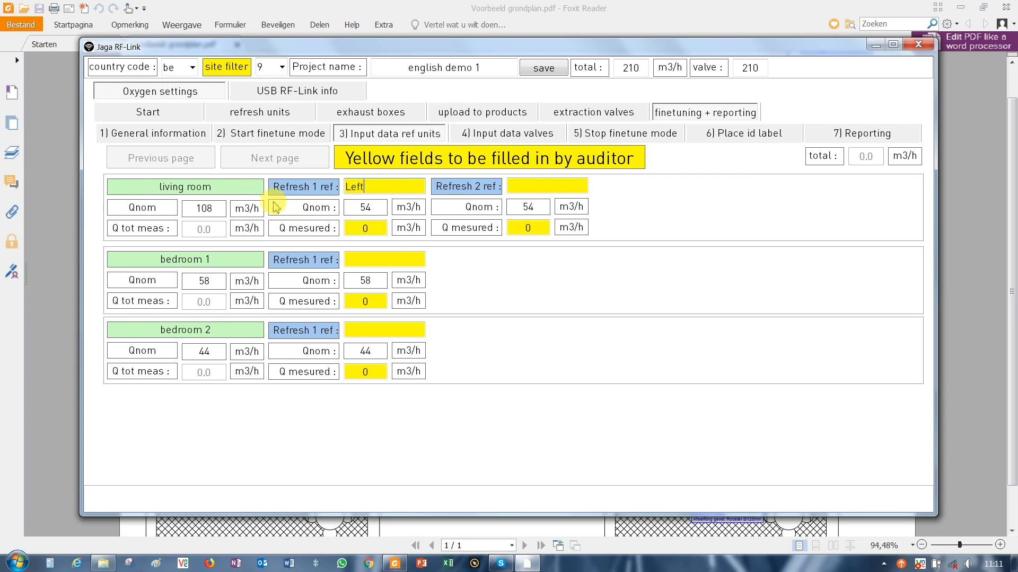
{"action": "left_click", "coordinate": [554, 187]}
{"action": "type", "text": "ri"}
{"action": "key", "text": "BackSpace"}
{"action": "type", "text": "Right"}
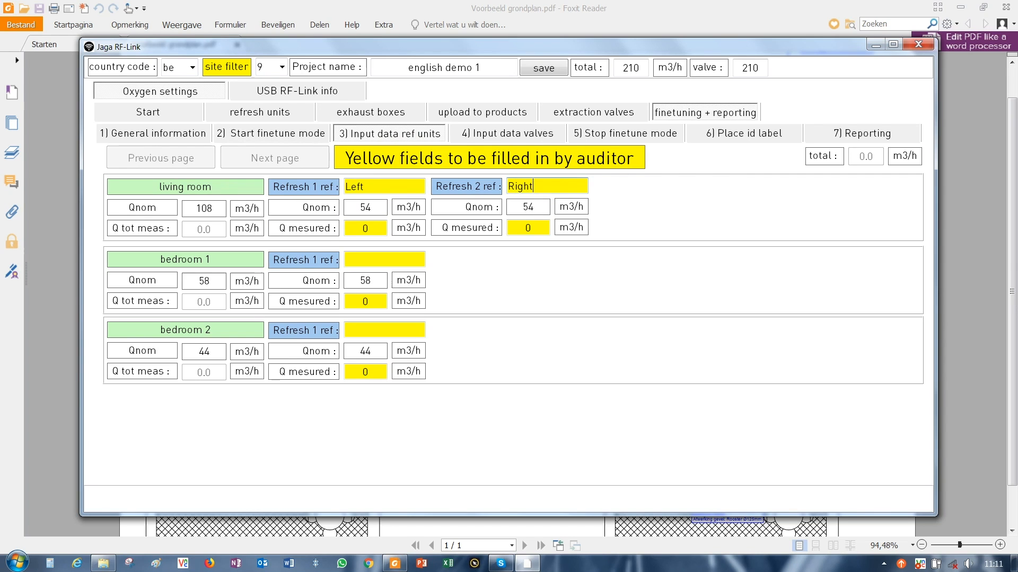
Set the living room's measured flows to 53 m3/h for the first refresh unit and 55 m3/h for the second
{"action": "left_click", "coordinate": [373, 230]}
{"action": "left_click_drag", "start_coordinate": [372, 228], "coordinate": [363, 228]}
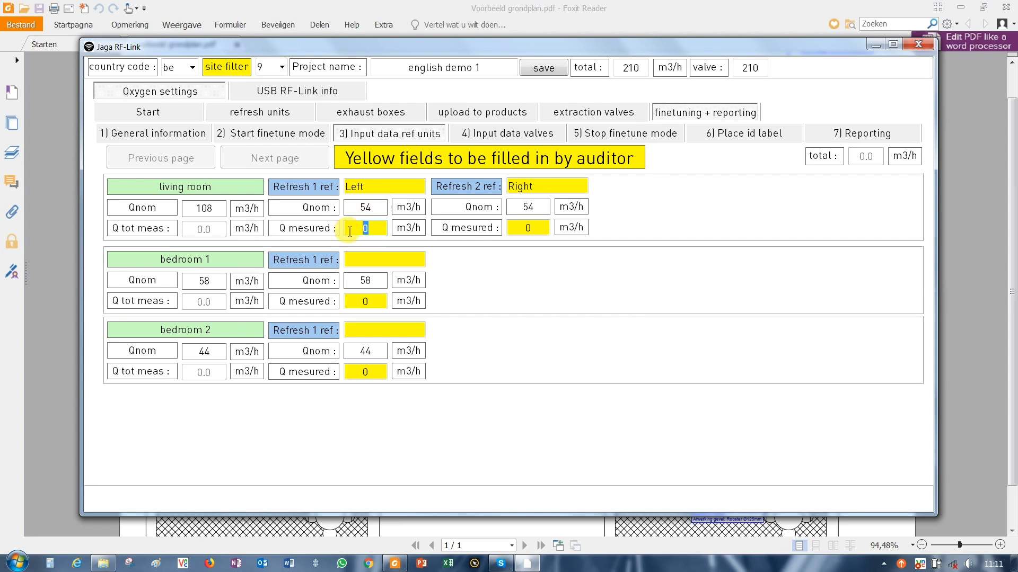
{"action": "left_click", "coordinate": [366, 229]}
{"action": "left_click_drag", "start_coordinate": [366, 229], "coordinate": [376, 246]}
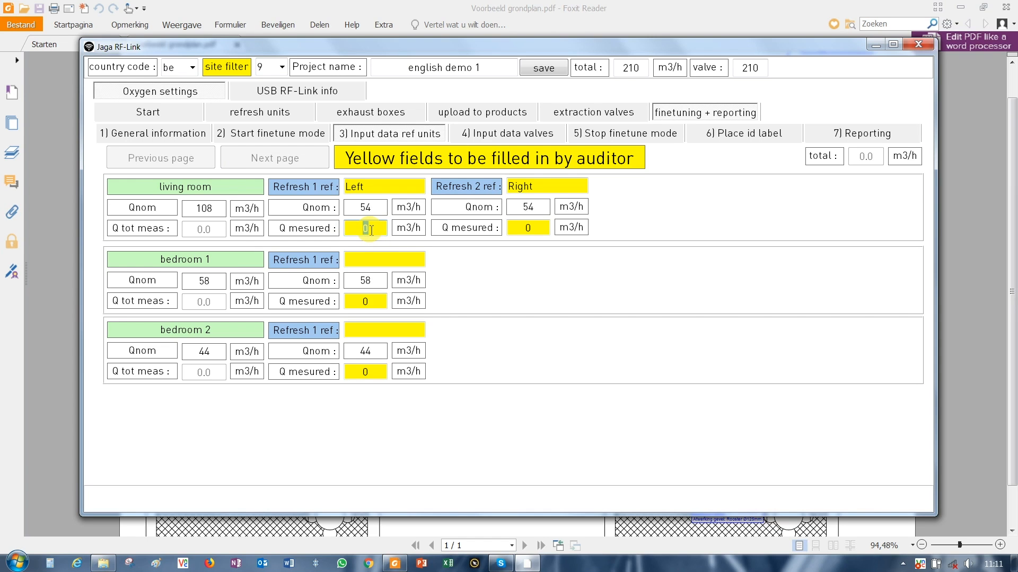
{"action": "type", "text": "("}
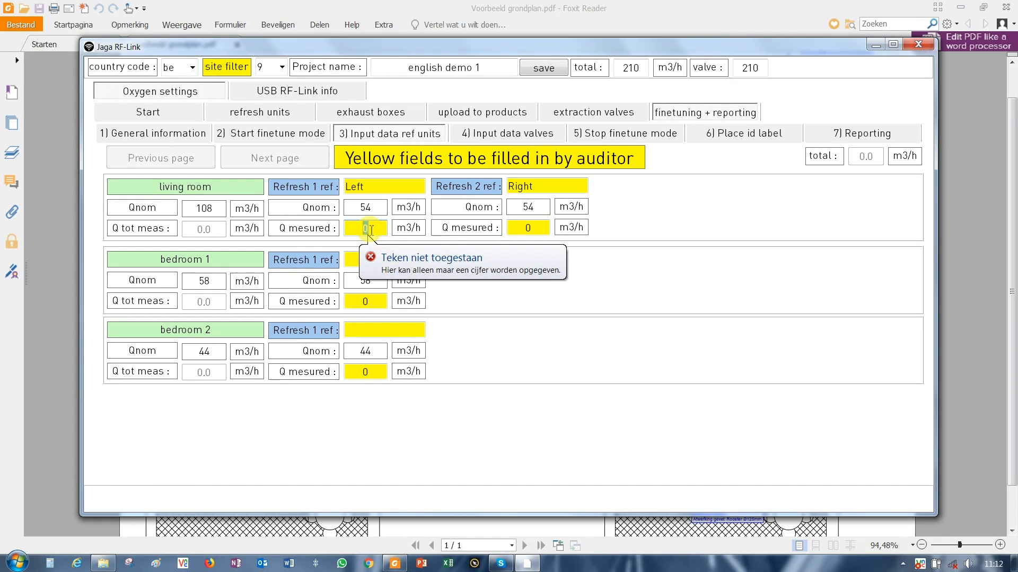
{"action": "type", "text": "53"}
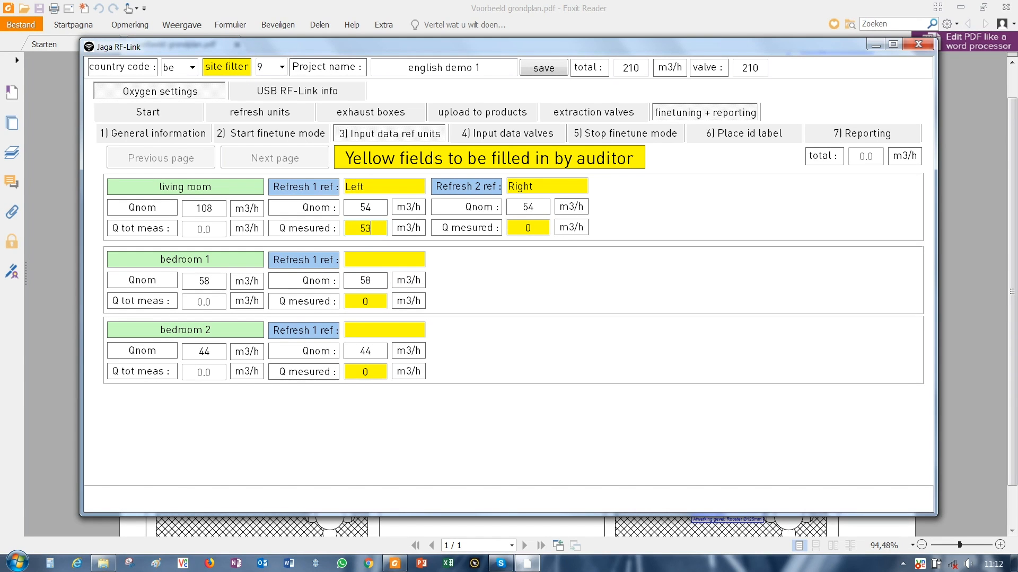
{"action": "left_click", "coordinate": [529, 229]}
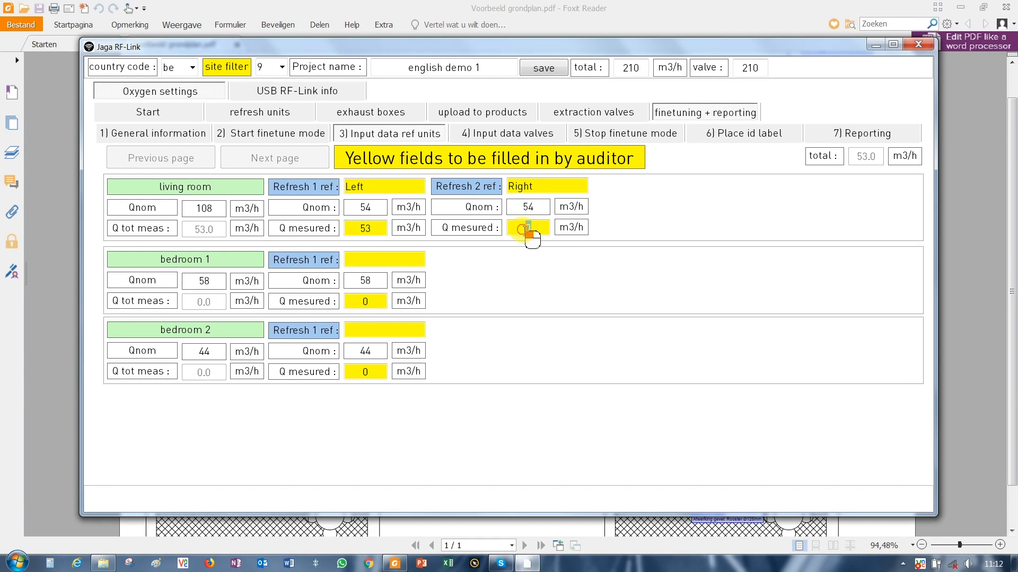
{"action": "type", "text": "55"}
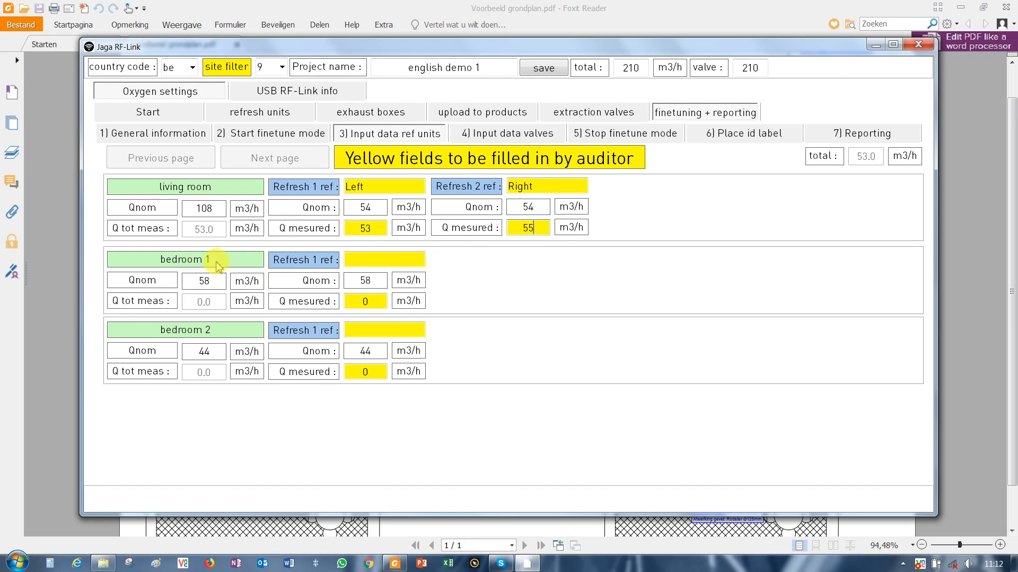
Give bedroom 1's refresh unit the reference "Bed1" and a measured flow of 58 m3/h
{"action": "left_click", "coordinate": [369, 260]}
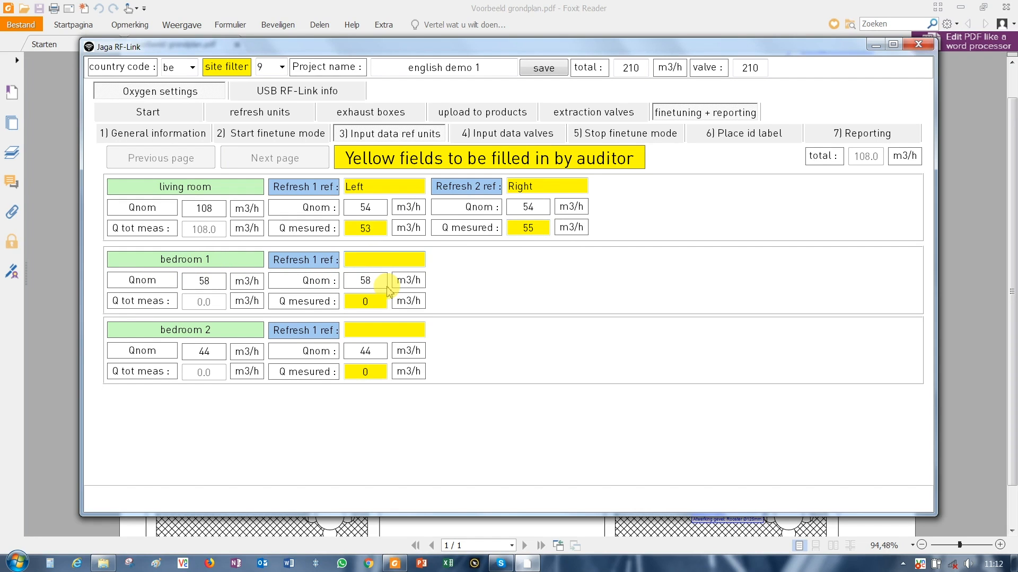
{"action": "type", "text": "Bed1"}
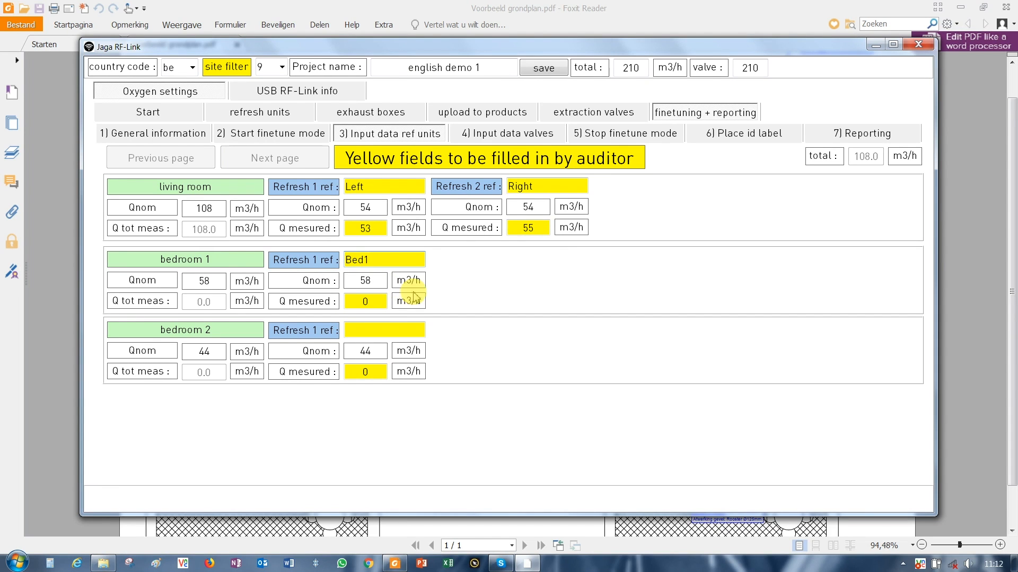
{"action": "left_click", "coordinate": [376, 306]}
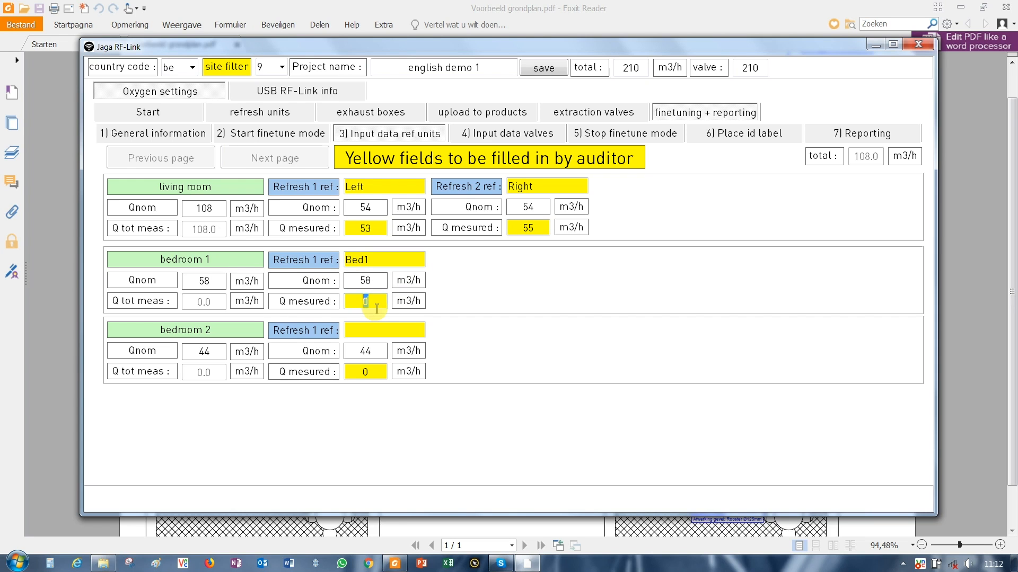
{"action": "type", "text": "("}
{"action": "type", "text": "58"}
Give bedroom 2's refresh unit the reference "Bed2" and a measured flow of 44 m3/h
{"action": "left_click", "coordinate": [374, 333]}
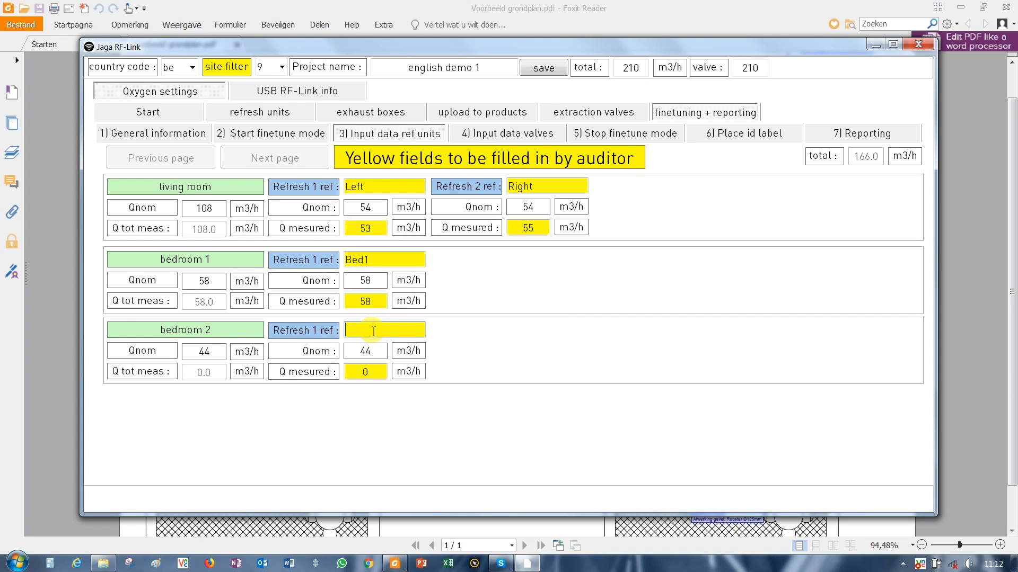
{"action": "type", "text": "Bed2"}
{"action": "left_click", "coordinate": [371, 377]}
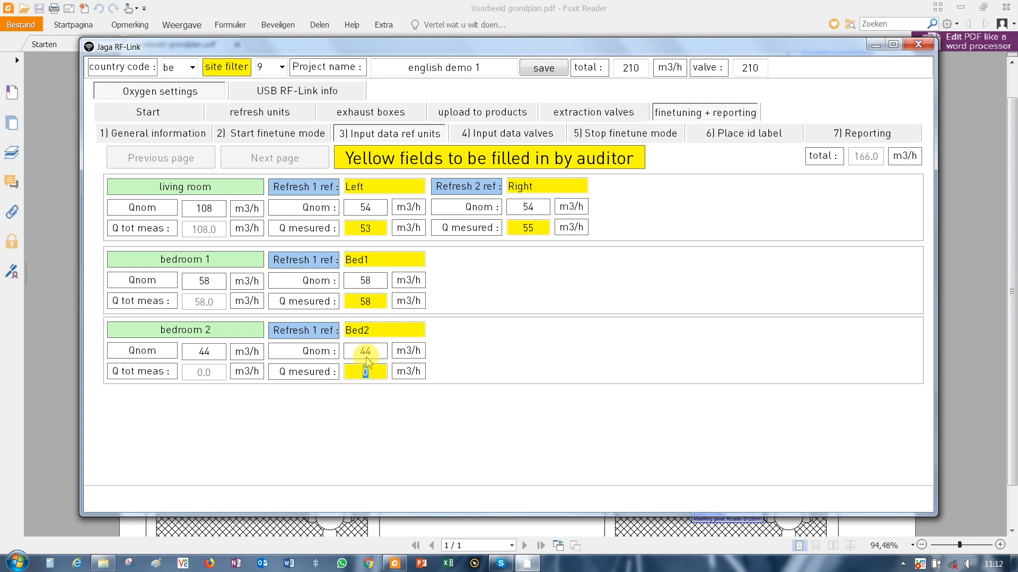
{"action": "type", "text": "44"}
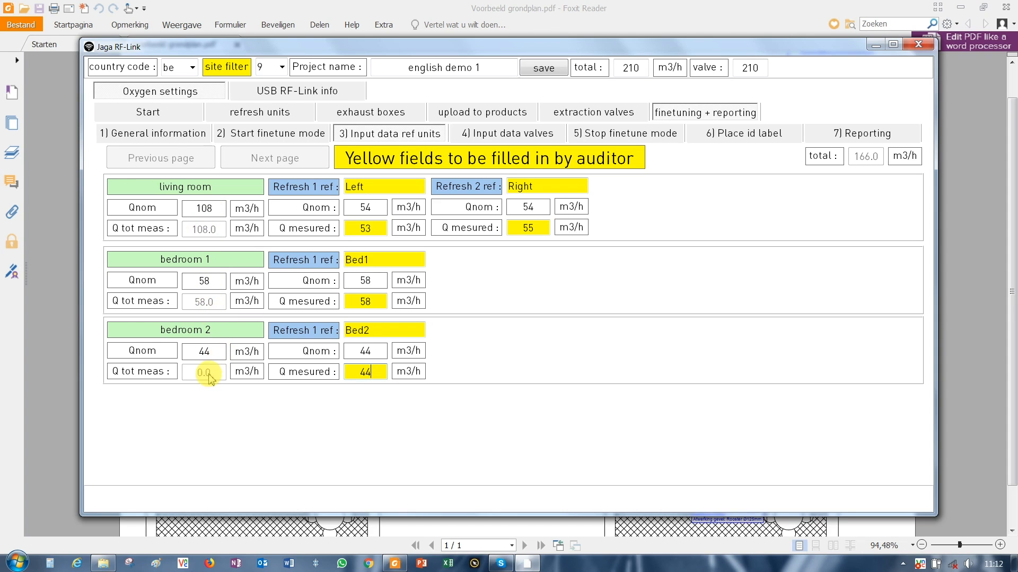
{"action": "key", "text": "Tab"}
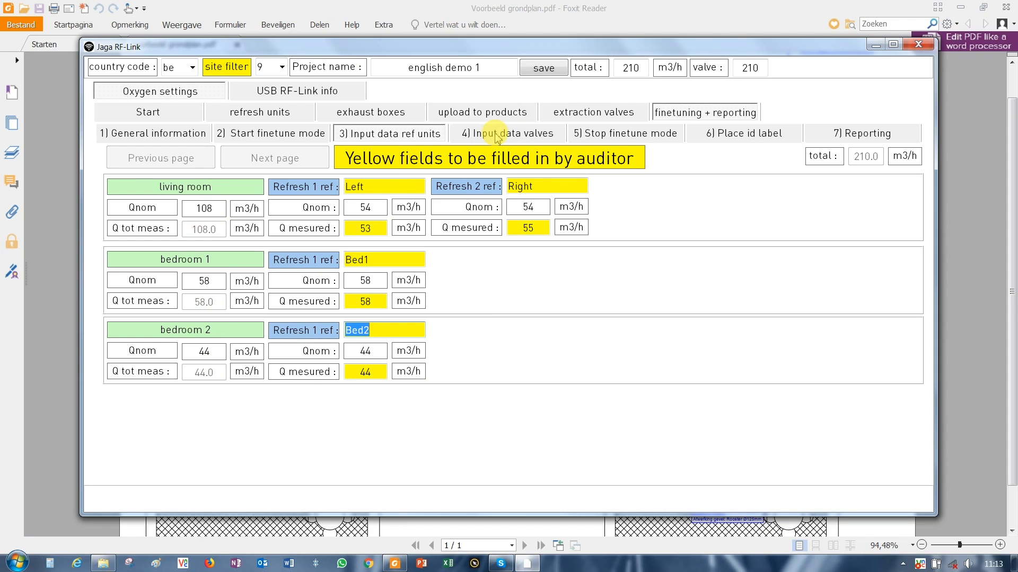
In the valve input data, name the bathroom valve "Bathroom" and set its measured flow to 60 m3/h
{"action": "left_click", "coordinate": [497, 137]}
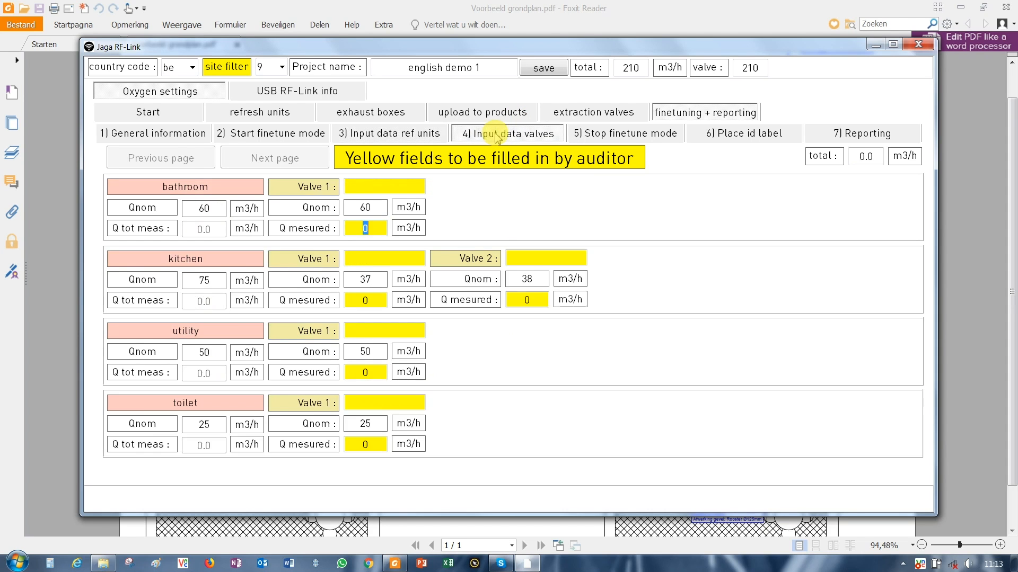
{"action": "left_click", "coordinate": [367, 188]}
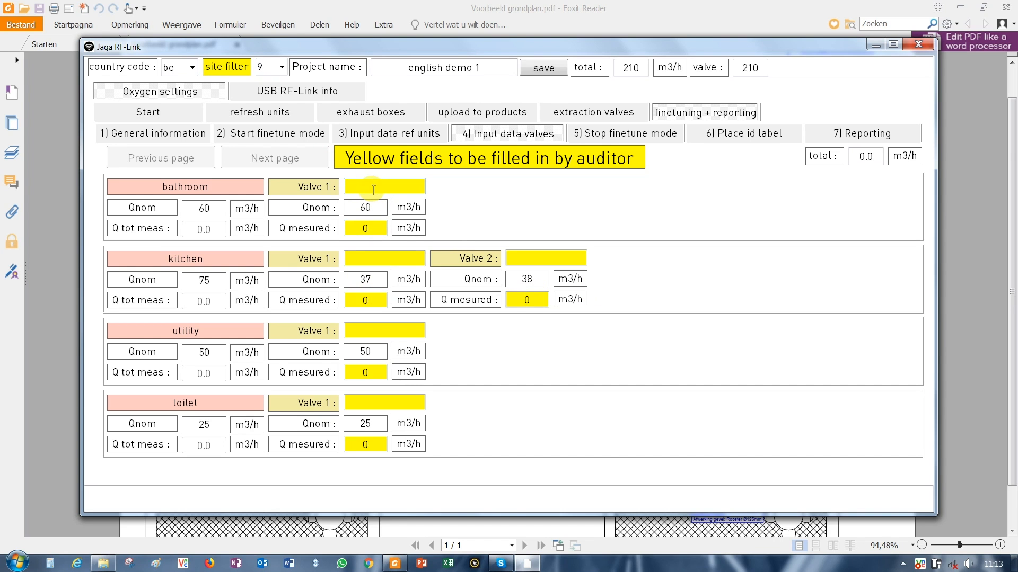
{"action": "type", "text": "Bathroom"}
{"action": "left_click", "coordinate": [365, 228]}
{"action": "type", "text": "60"}
Name the kitchen's first valve "Kitch1" and set its measured flow to 37 m3/h
{"action": "left_click", "coordinate": [403, 258]}
{"action": "type", "text": "Kitch1"}
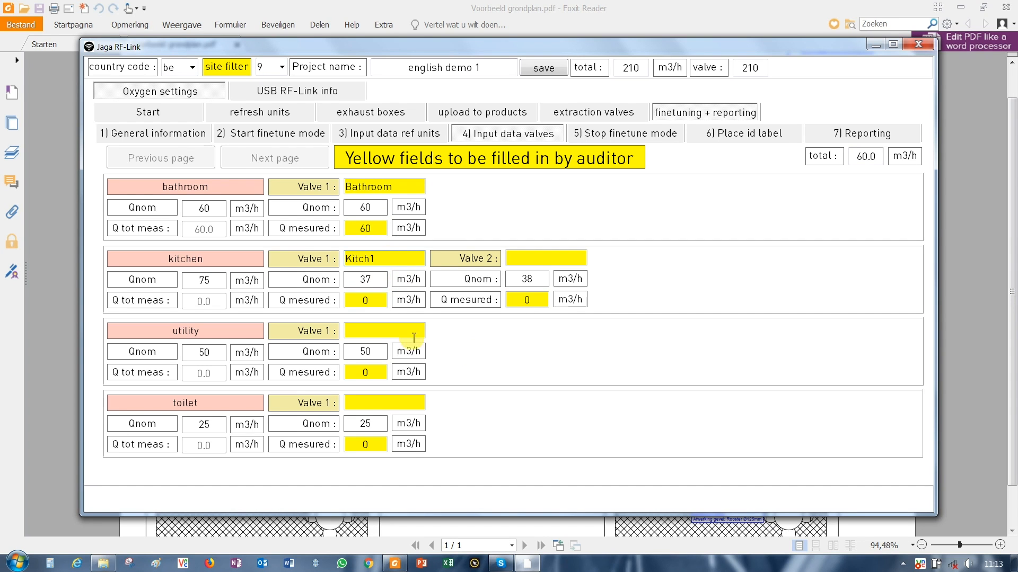
{"action": "double_click", "coordinate": [364, 301]}
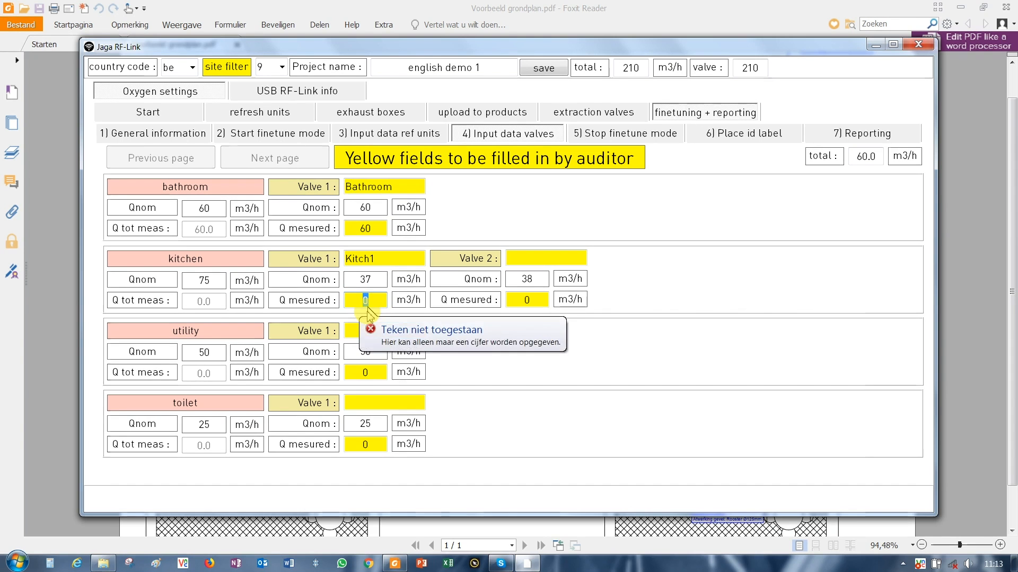
{"action": "type", "text": "37"}
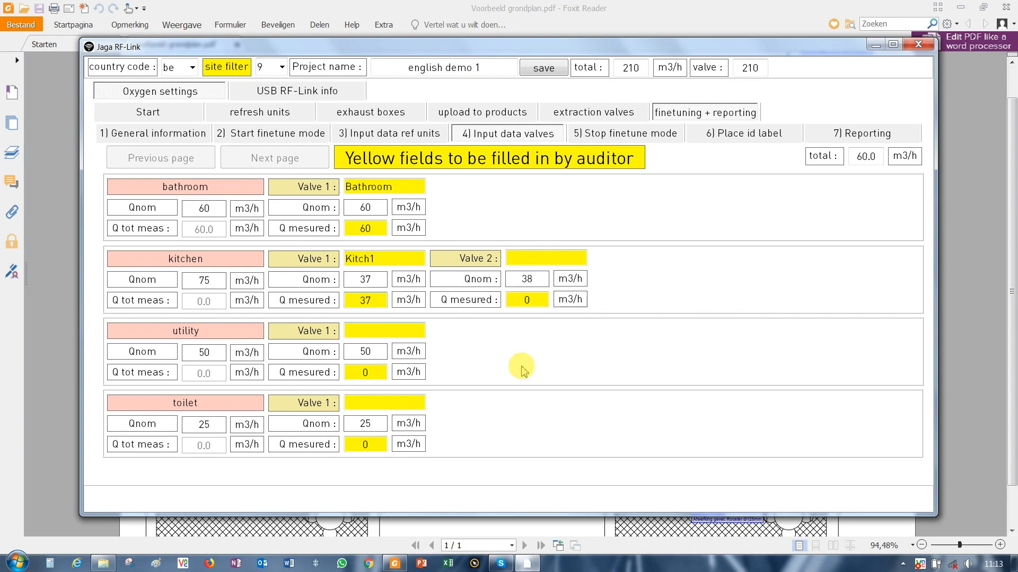
Name the kitchen's second valve "Kitch2" and set its measured flow to 38 m3/h
{"action": "left_click", "coordinate": [536, 258]}
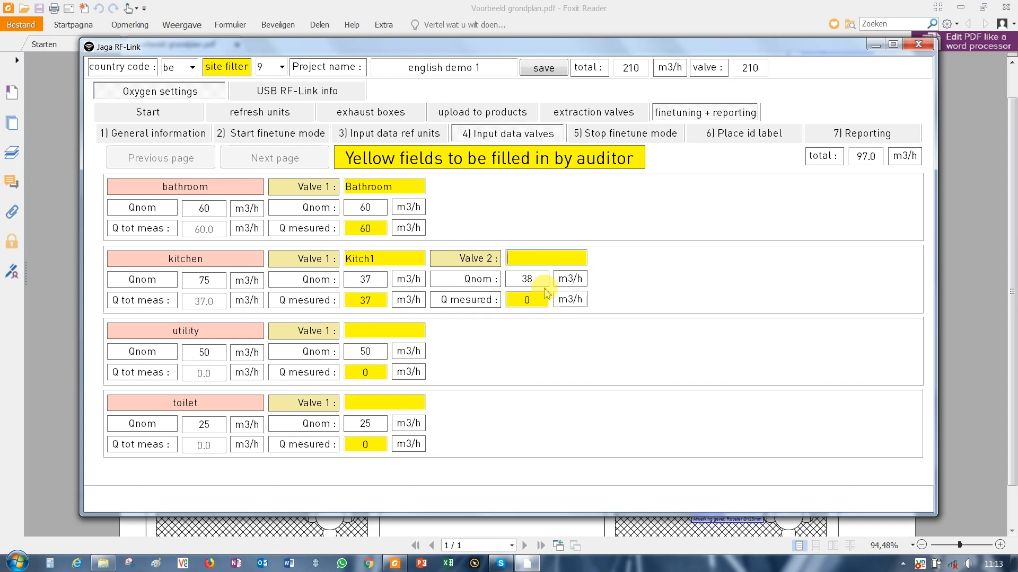
{"action": "type", "text": "Ki"}
{"action": "type", "text": "tch"}
{"action": "type", "text": "é"}
{"action": "type", "text": "2"}
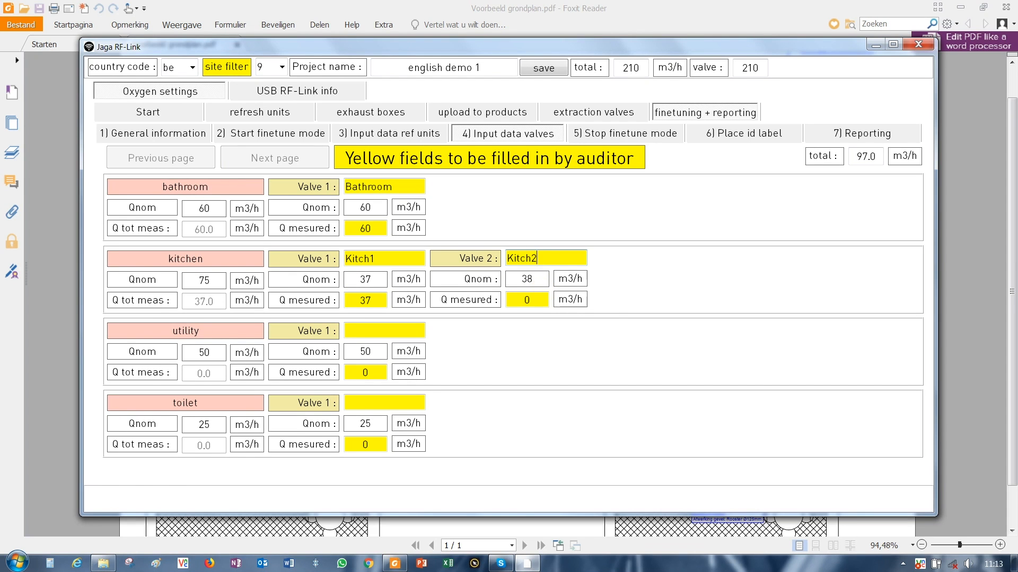
{"action": "left_click", "coordinate": [528, 301]}
{"action": "left_click_drag", "start_coordinate": [530, 300], "coordinate": [516, 302]}
{"action": "type", "text": "38"}
Fill in the remaining valves: "Utility" with a measured flow of 51 m3/h and "Toilet" with 24 m3/h
{"action": "left_click", "coordinate": [371, 332]}
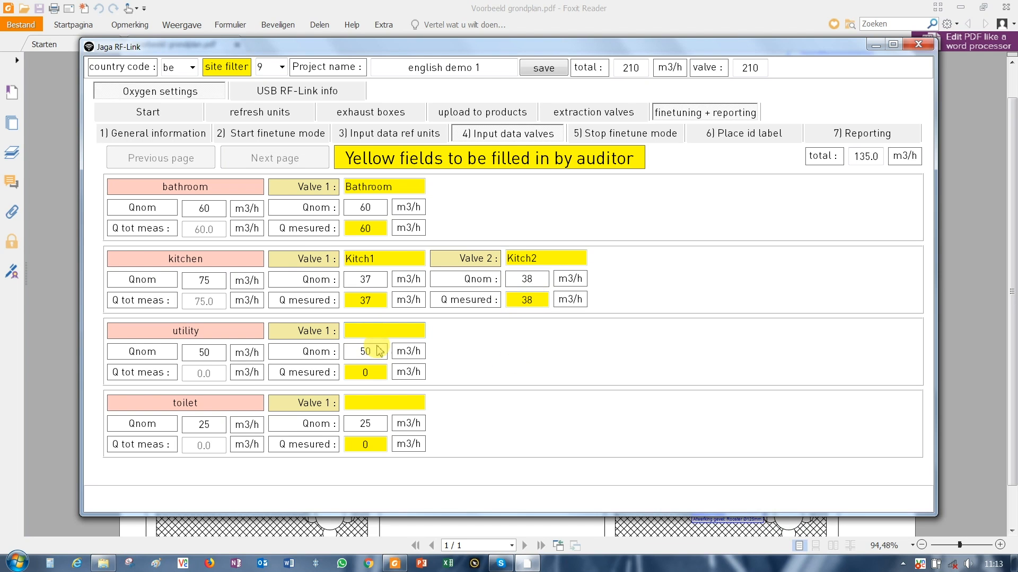
{"action": "type", "text": "Utility"}
{"action": "left_click", "coordinate": [369, 379]}
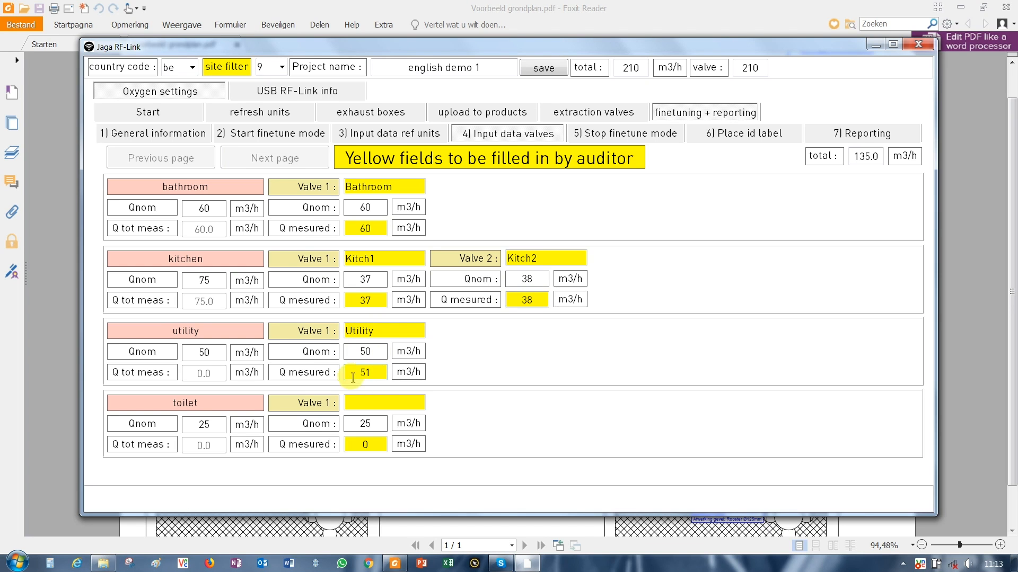
{"action": "left_click", "coordinate": [379, 400]}
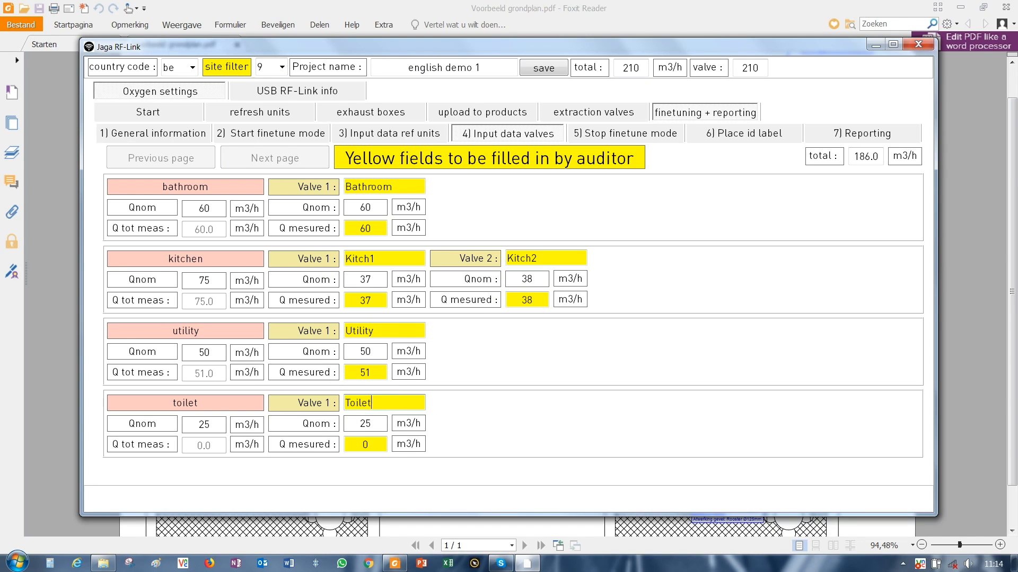
{"action": "left_click_drag", "start_coordinate": [376, 446], "coordinate": [355, 447]}
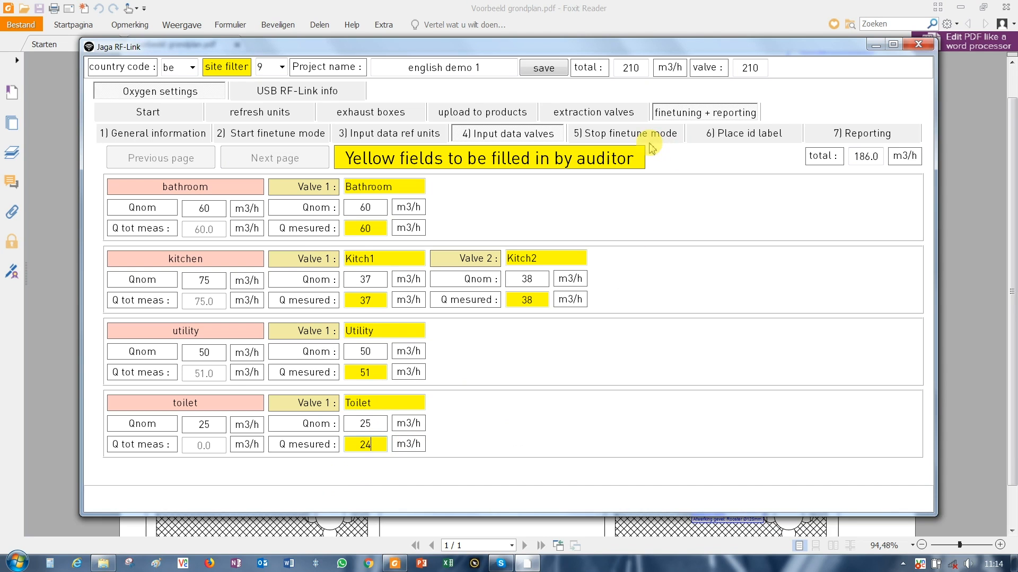
Stop the finetuning mode on the refresh units
{"action": "left_click", "coordinate": [613, 136]}
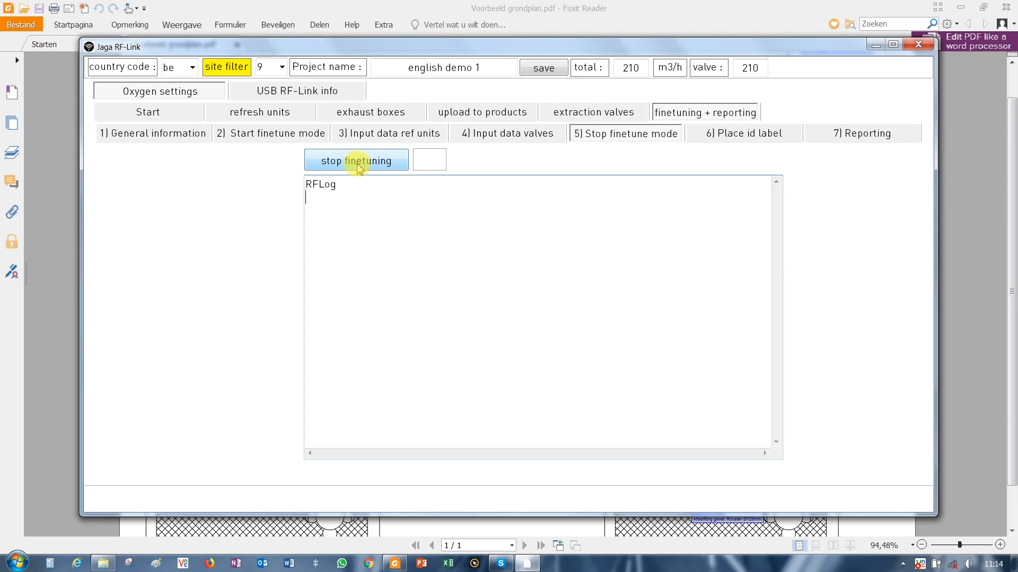
{"action": "left_click", "coordinate": [358, 163]}
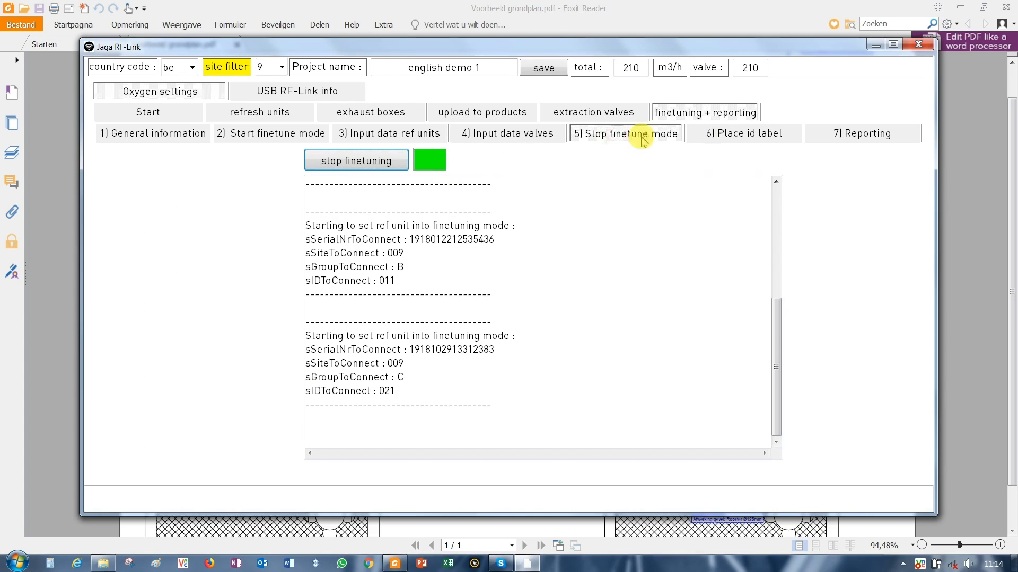
Check which id label belongs on the exhaust box and open the reporting stage
{"action": "left_click", "coordinate": [734, 138]}
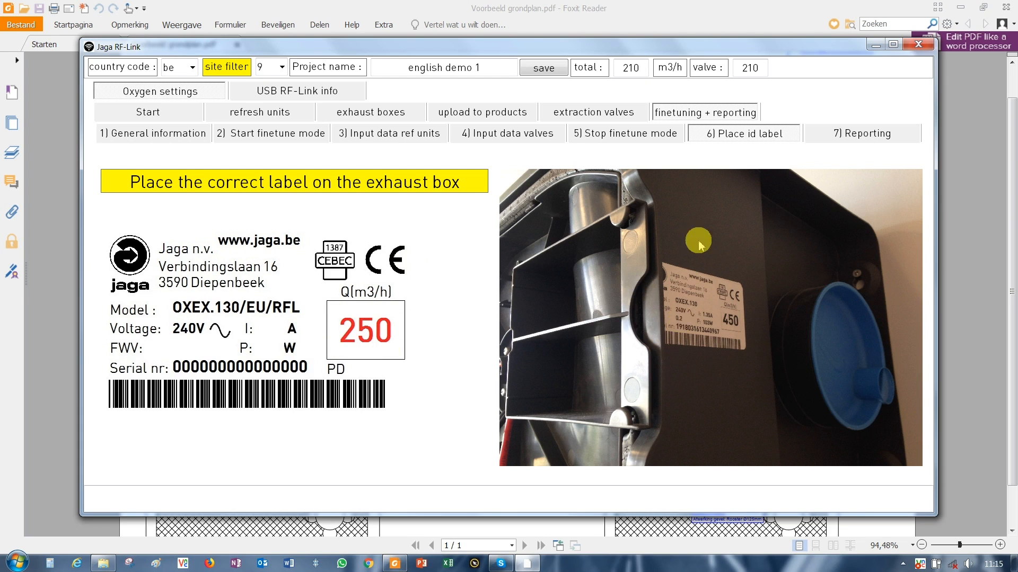
{"action": "left_click", "coordinate": [864, 138]}
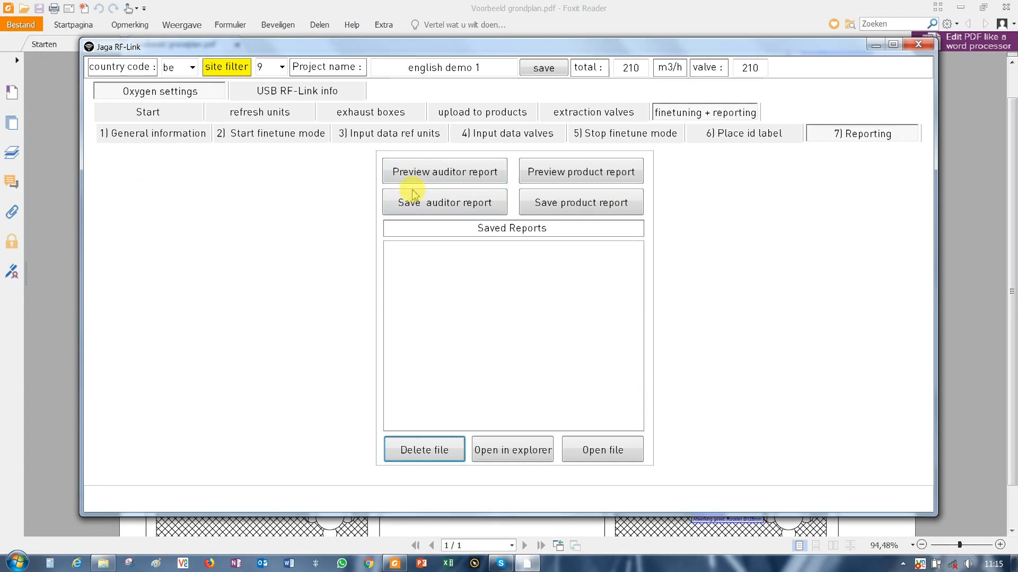
Preview the auditor report and the product report, closing each preview after reading through it
{"action": "left_click", "coordinate": [458, 174]}
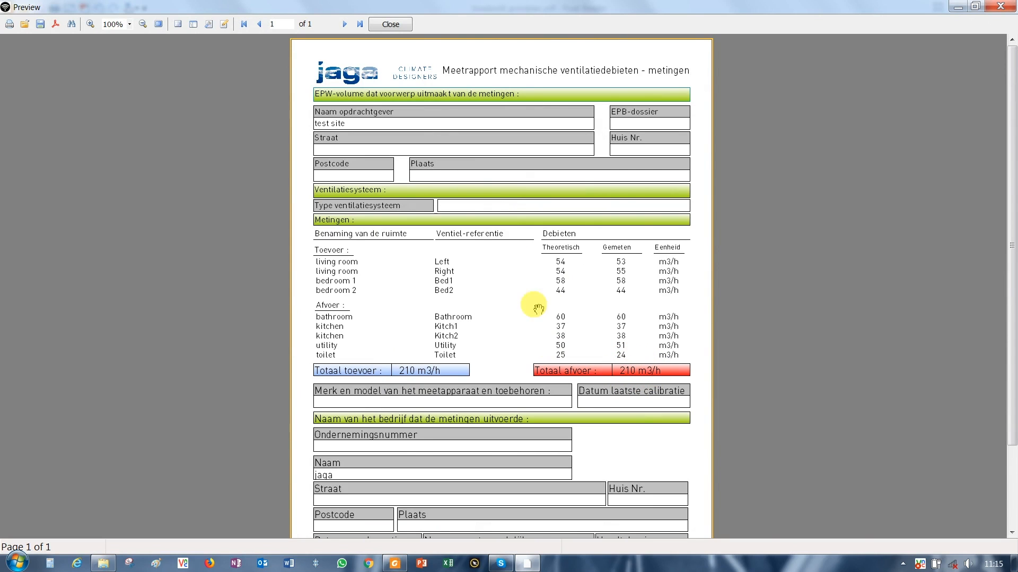
{"action": "scroll", "coordinate": [512, 294], "scroll_direction": "down", "scroll_amount": 3}
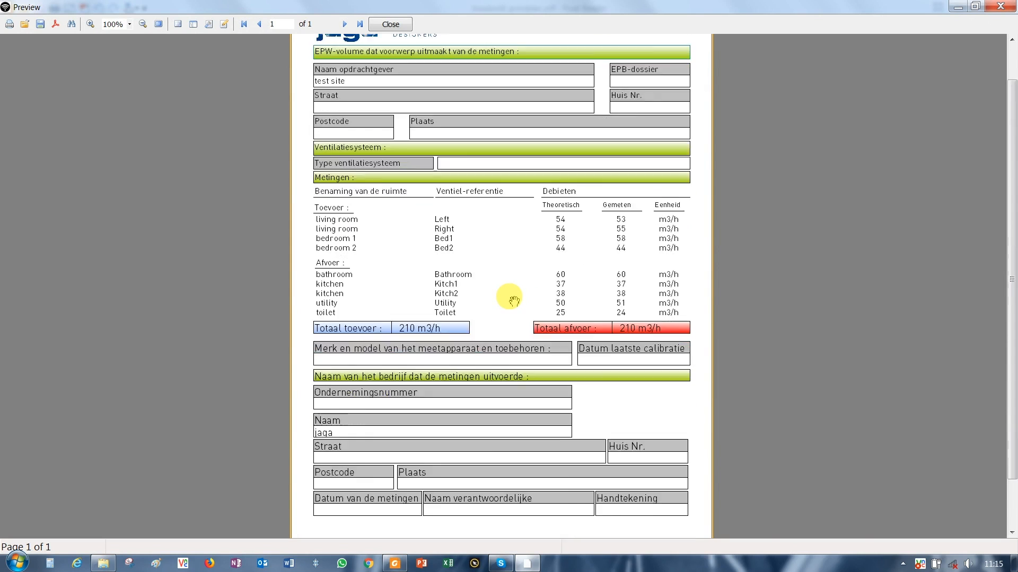
{"action": "scroll", "coordinate": [513, 290], "scroll_direction": "up", "scroll_amount": 3}
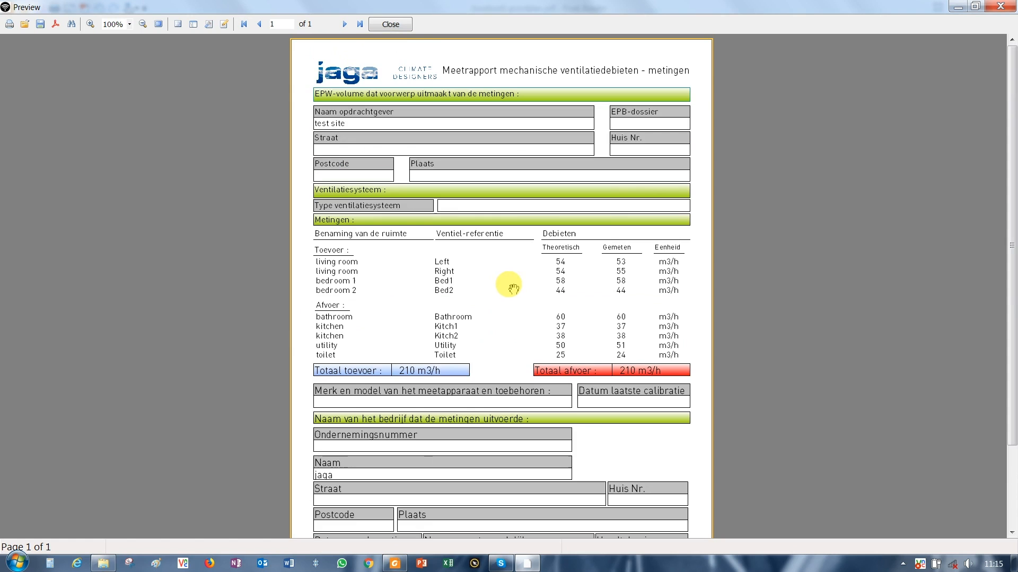
{"action": "left_click", "coordinate": [391, 24]}
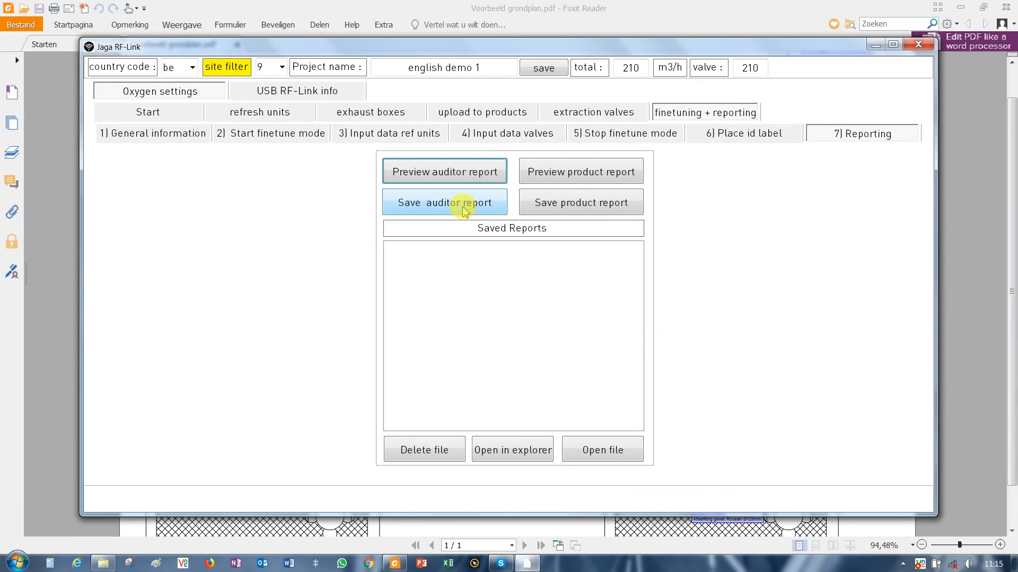
{"action": "left_click", "coordinate": [598, 176]}
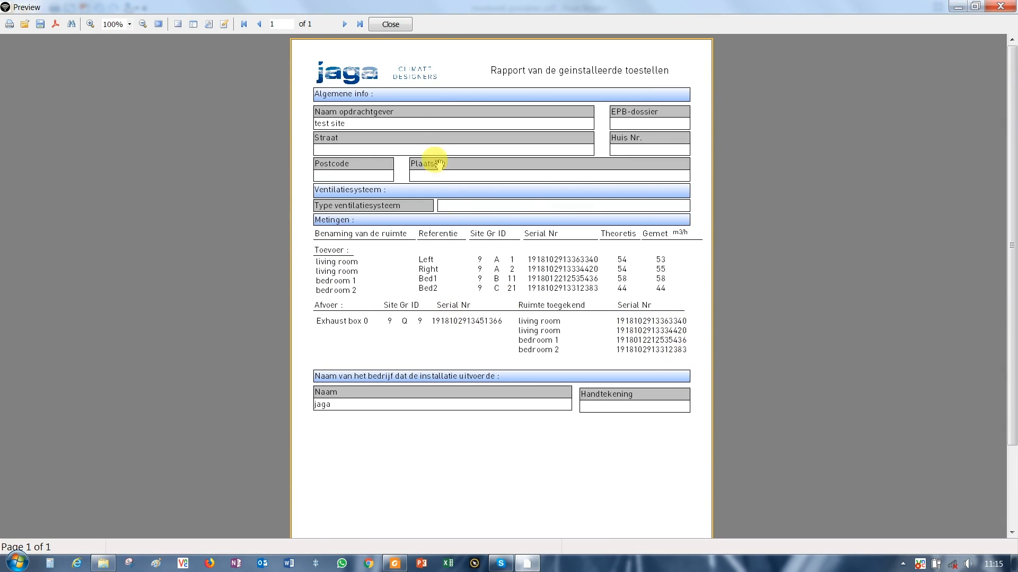
{"action": "left_click", "coordinate": [390, 25]}
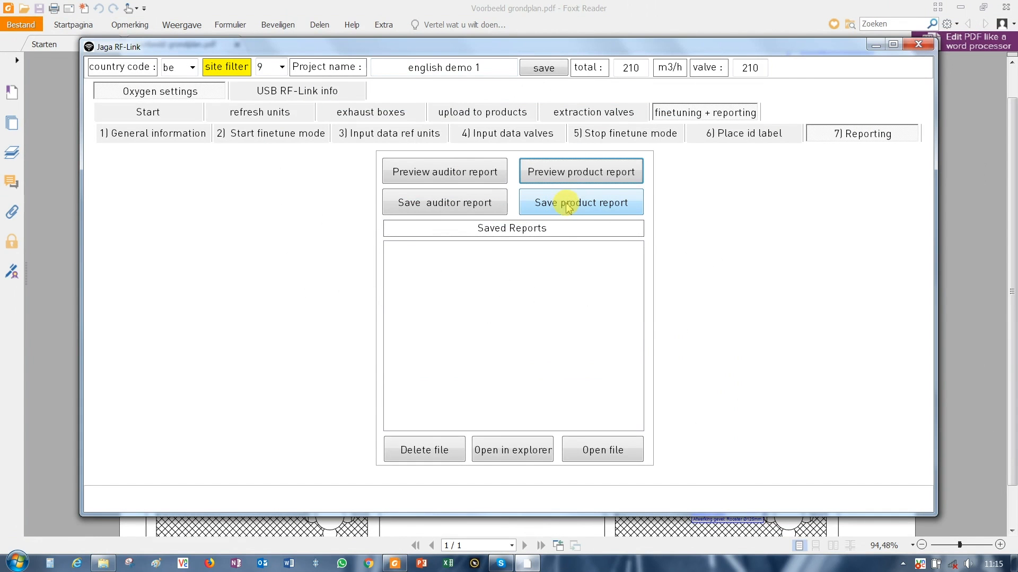
Save both the product report and the auditor report, and select the auditor report among the saved files
{"action": "left_click", "coordinate": [573, 205]}
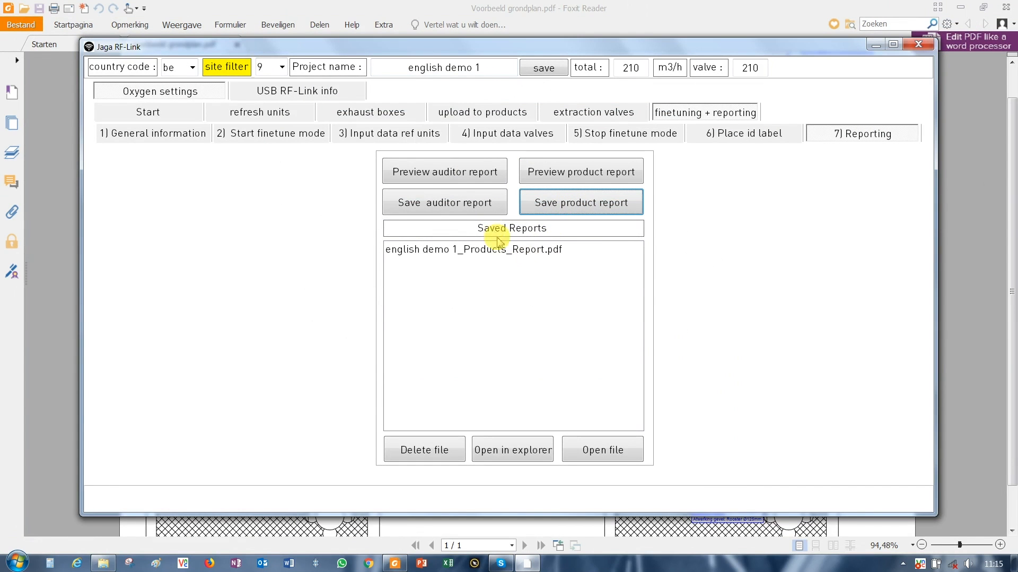
{"action": "left_click", "coordinate": [436, 205]}
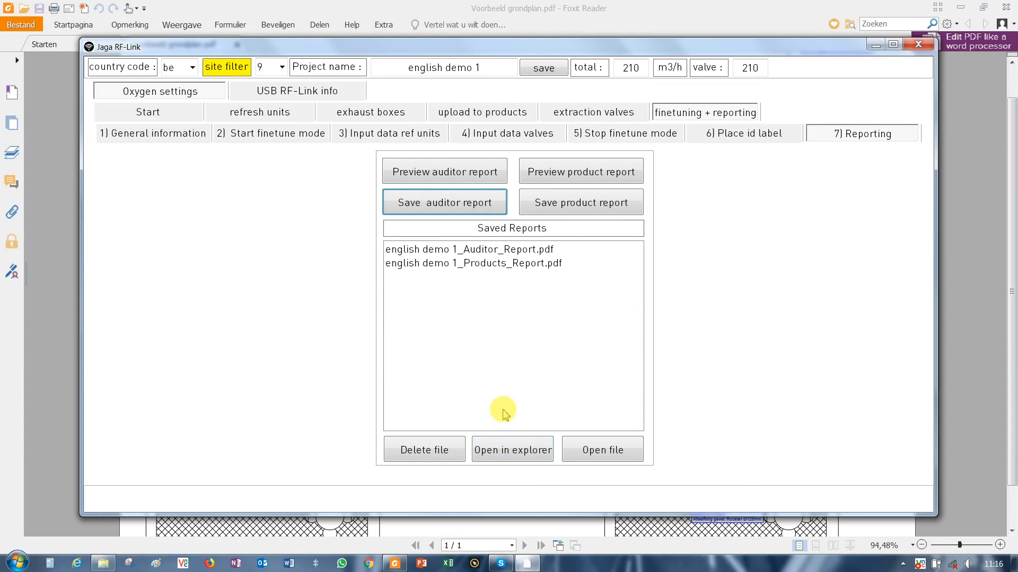
{"action": "left_click", "coordinate": [477, 264]}
{"action": "left_click", "coordinate": [484, 252]}
{"action": "left_click", "coordinate": [484, 263]}
{"action": "left_click", "coordinate": [484, 248]}
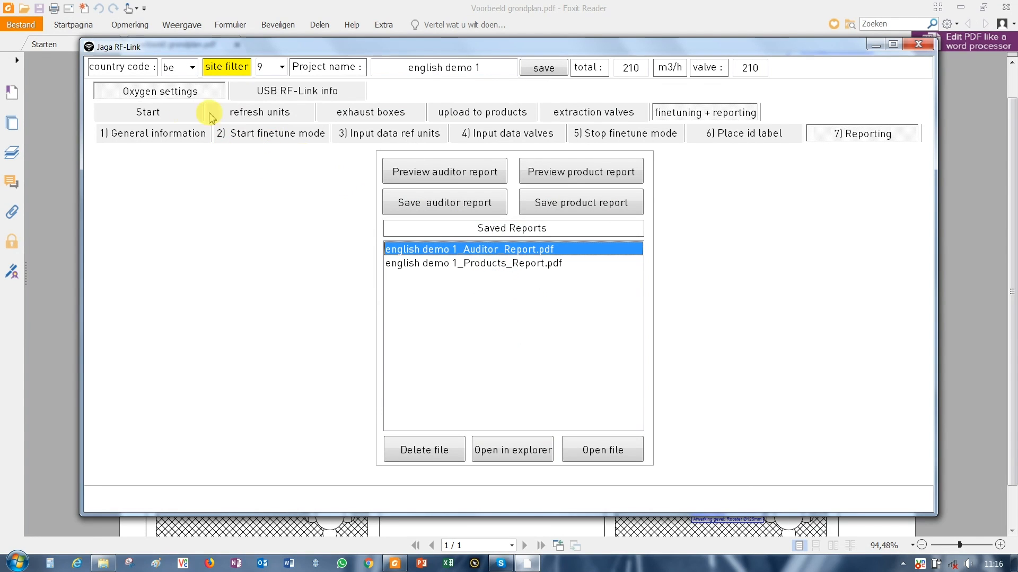
Select the project "english demo 1.RF" in the project overview, and close the program with the changes saved
{"action": "left_click", "coordinate": [147, 113]}
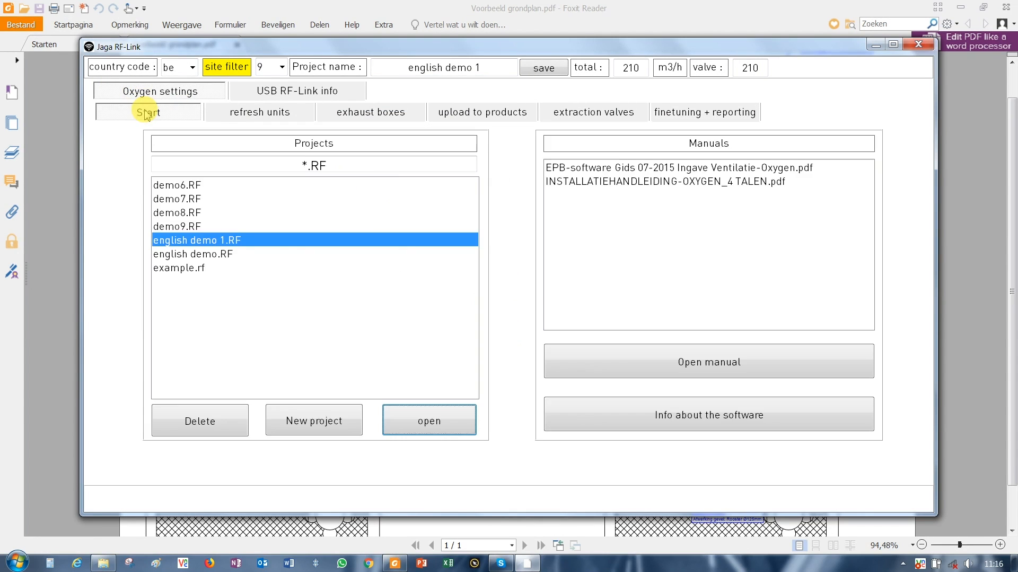
{"action": "left_click", "coordinate": [219, 242]}
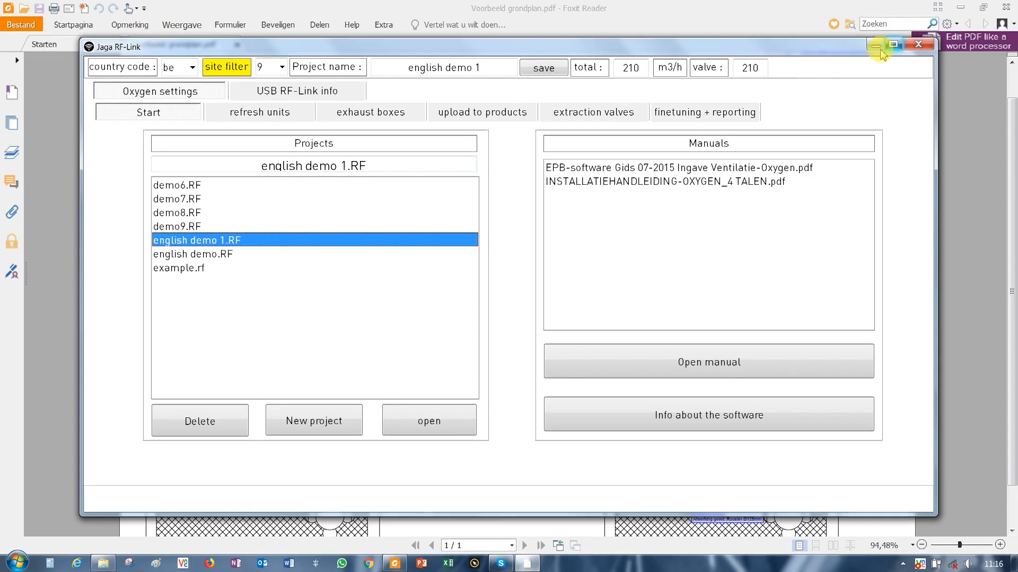
{"action": "left_click", "coordinate": [918, 44]}
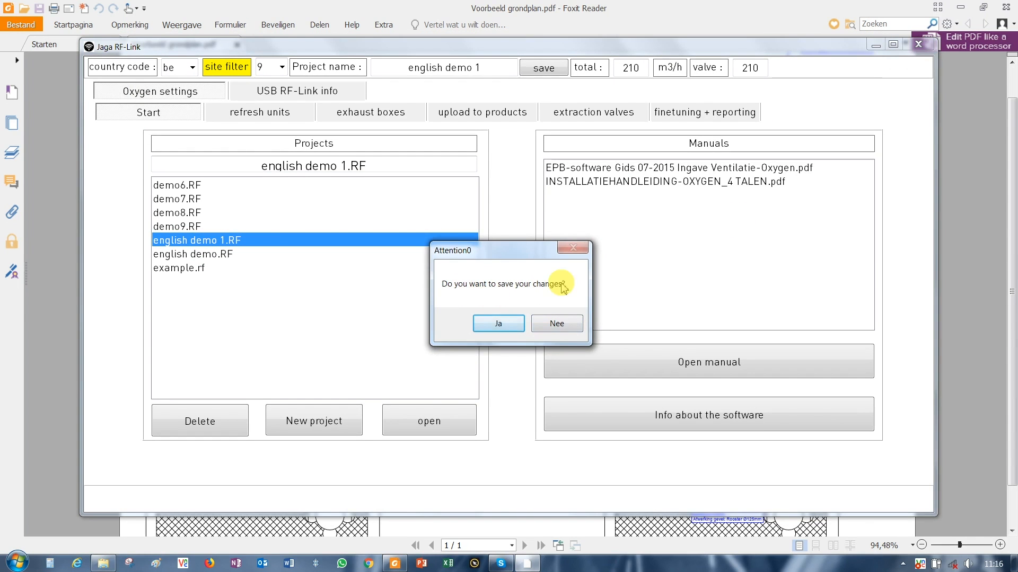
{"action": "left_click", "coordinate": [498, 324]}
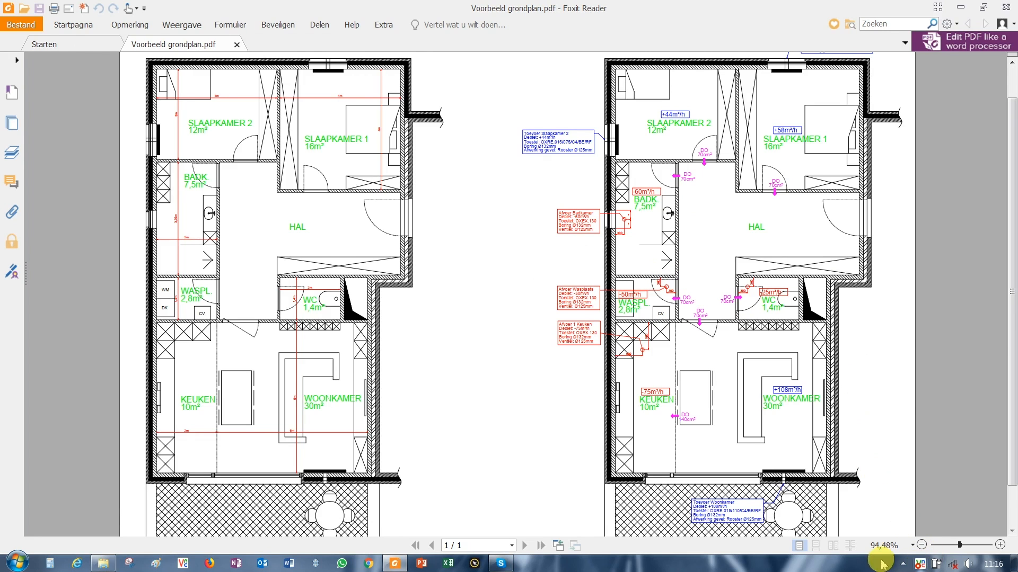
{"action": "left_click", "coordinate": [902, 563]}
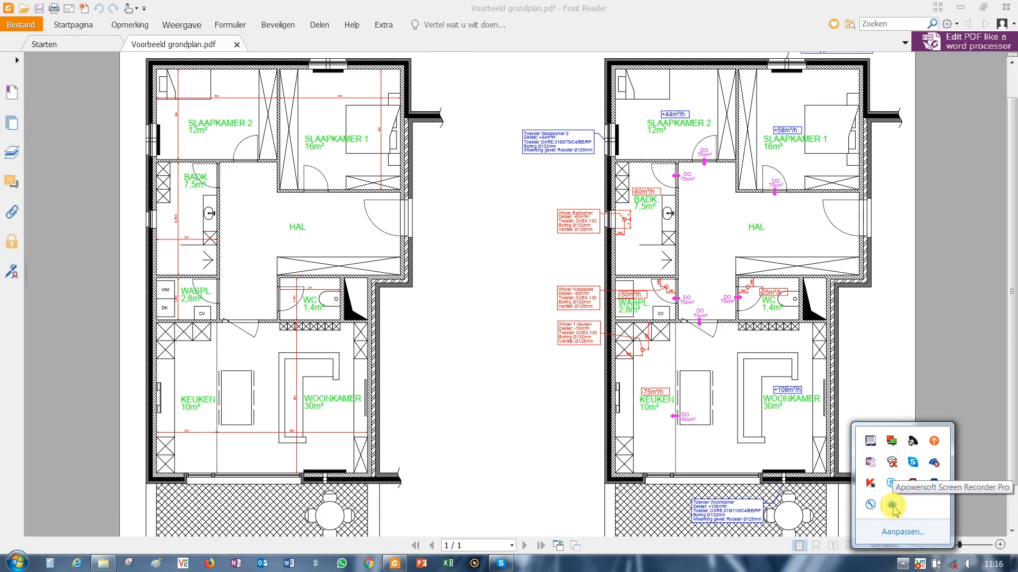
{"action": "left_click", "coordinate": [892, 506]}
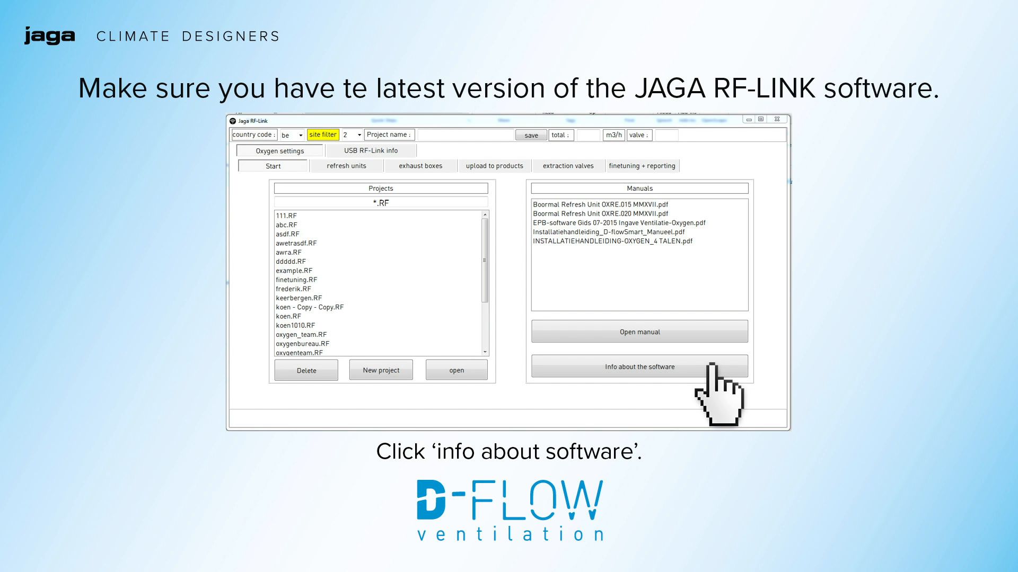